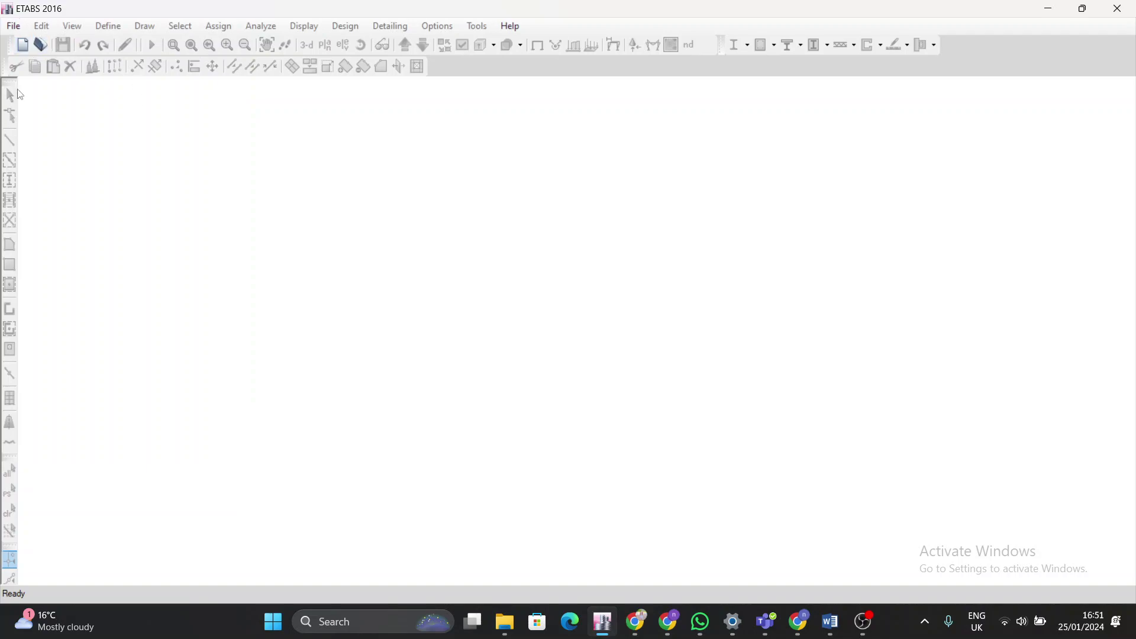
Step: Start a new model with built-in settings: Metric SI units, Euro steel sections, Eurocode 3-2005 steel design and Eurocode 2-2004 concrete design
left_click(12, 27)
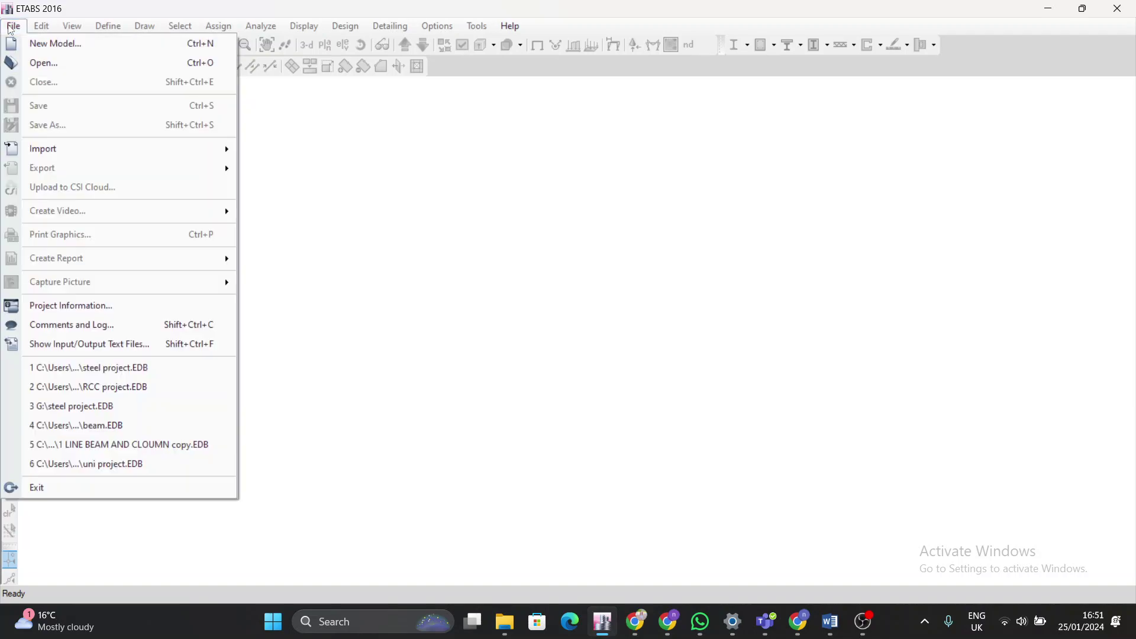
left_click(13, 27)
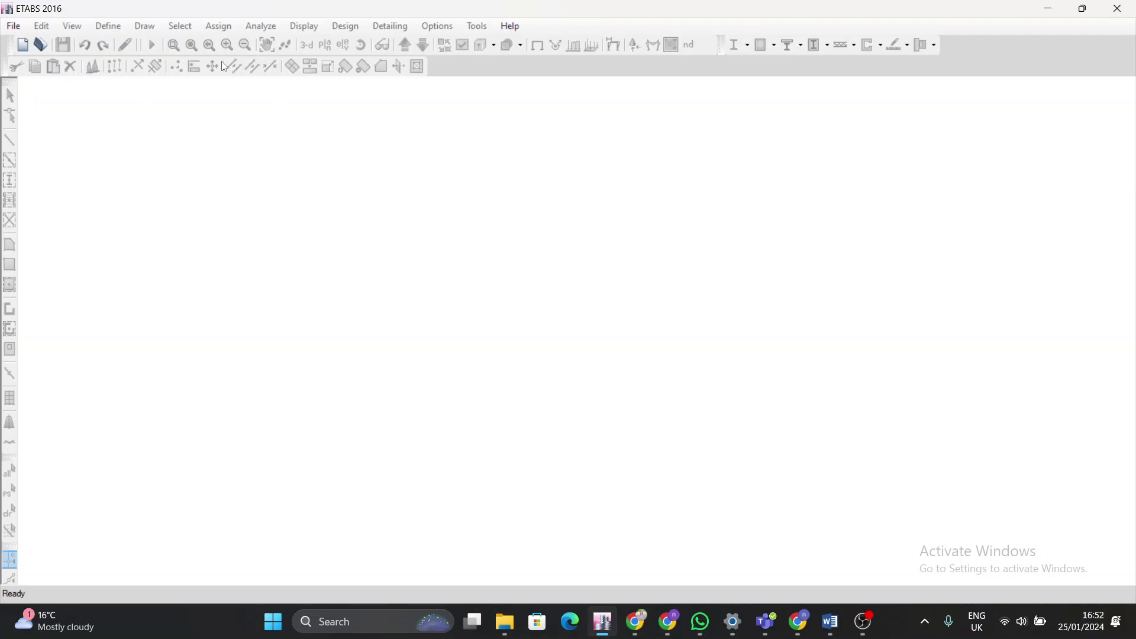
left_click(13, 26)
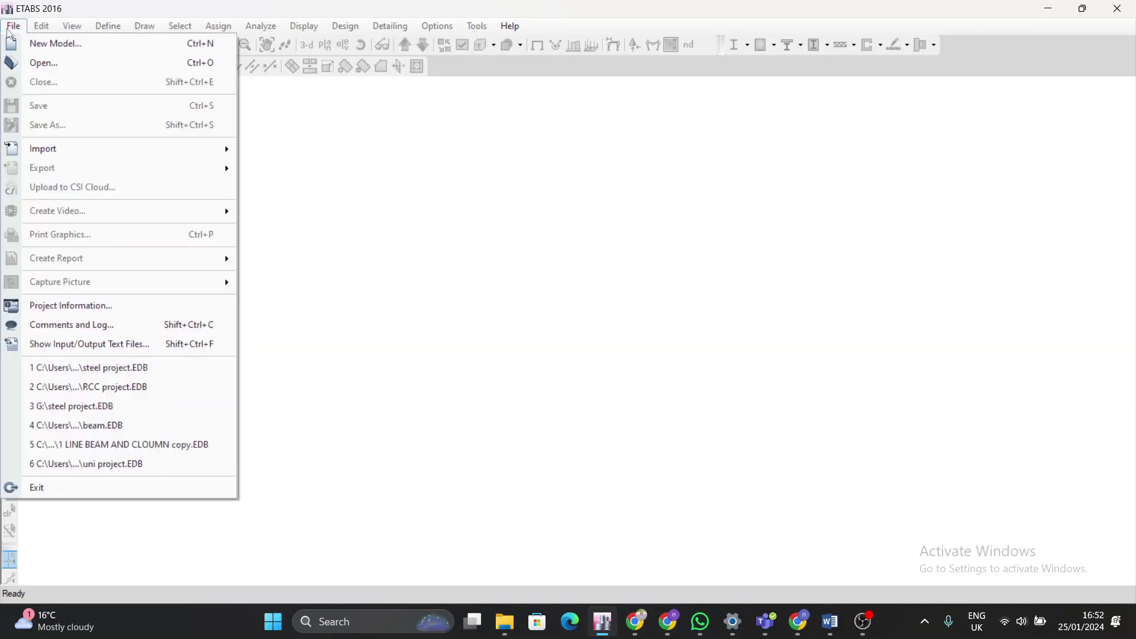
left_click(33, 52)
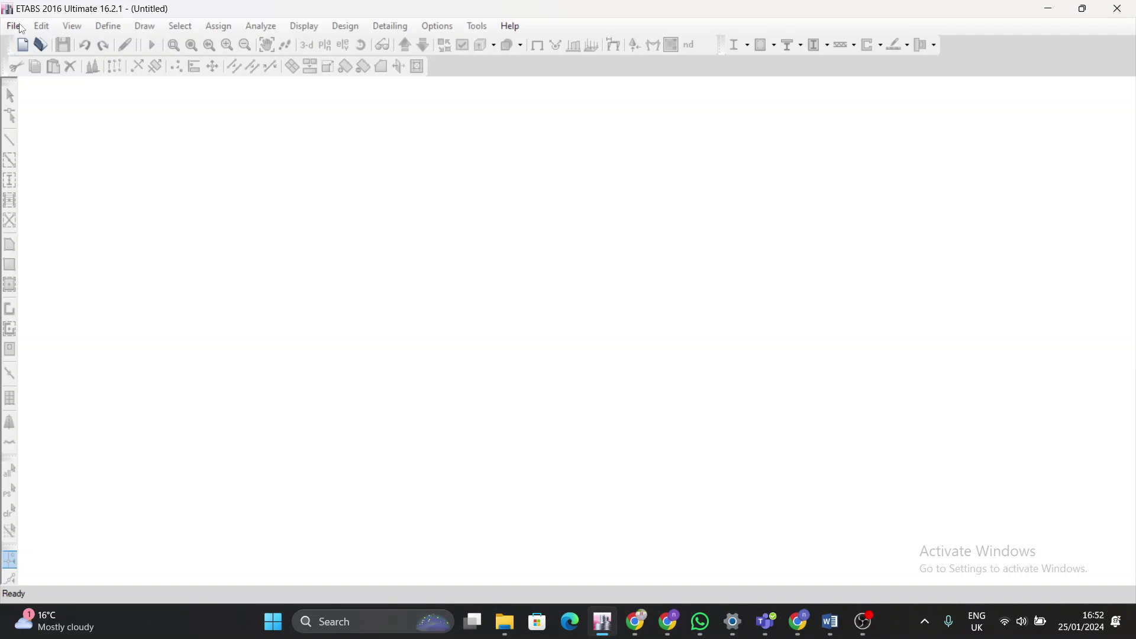
left_click(23, 45)
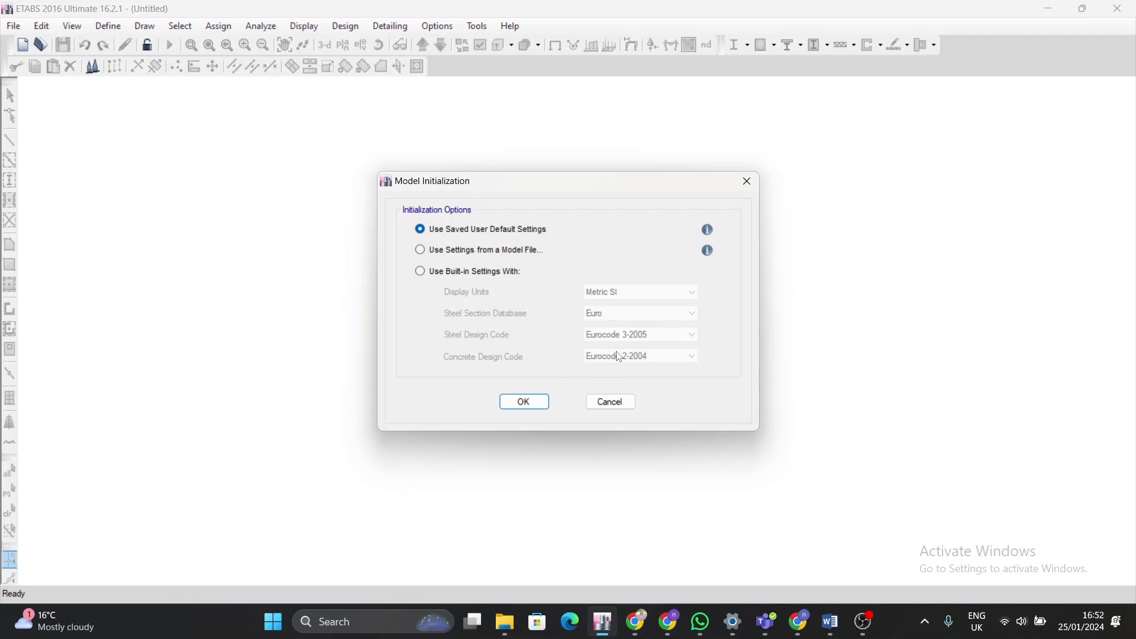
left_click(492, 273)
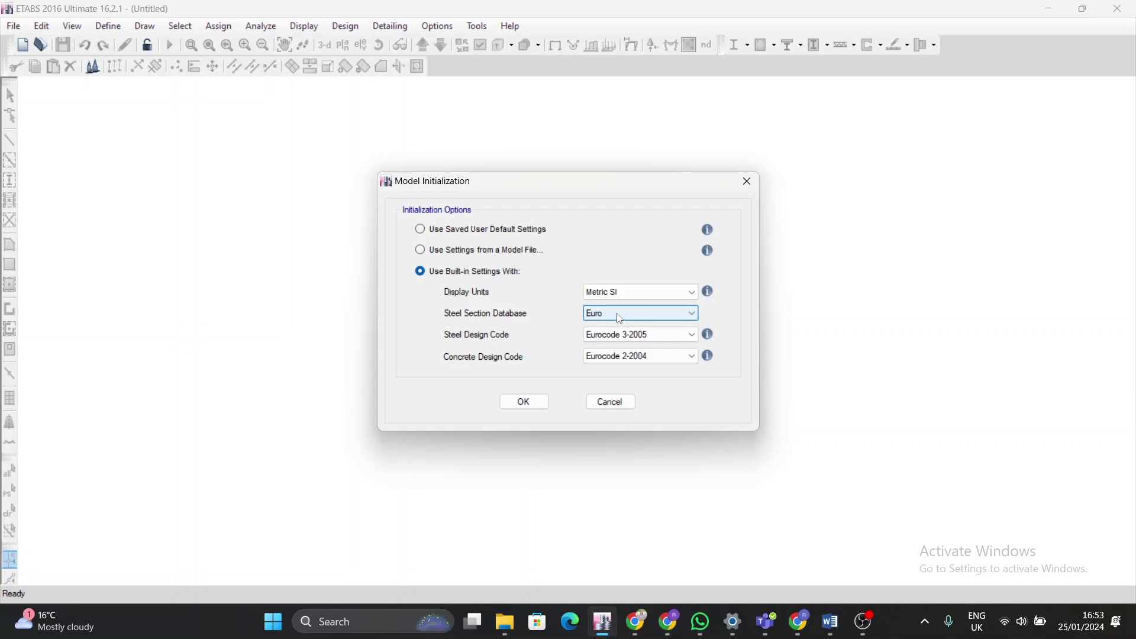
left_click(654, 340)
left_click(653, 339)
left_click(649, 359)
left_click(651, 358)
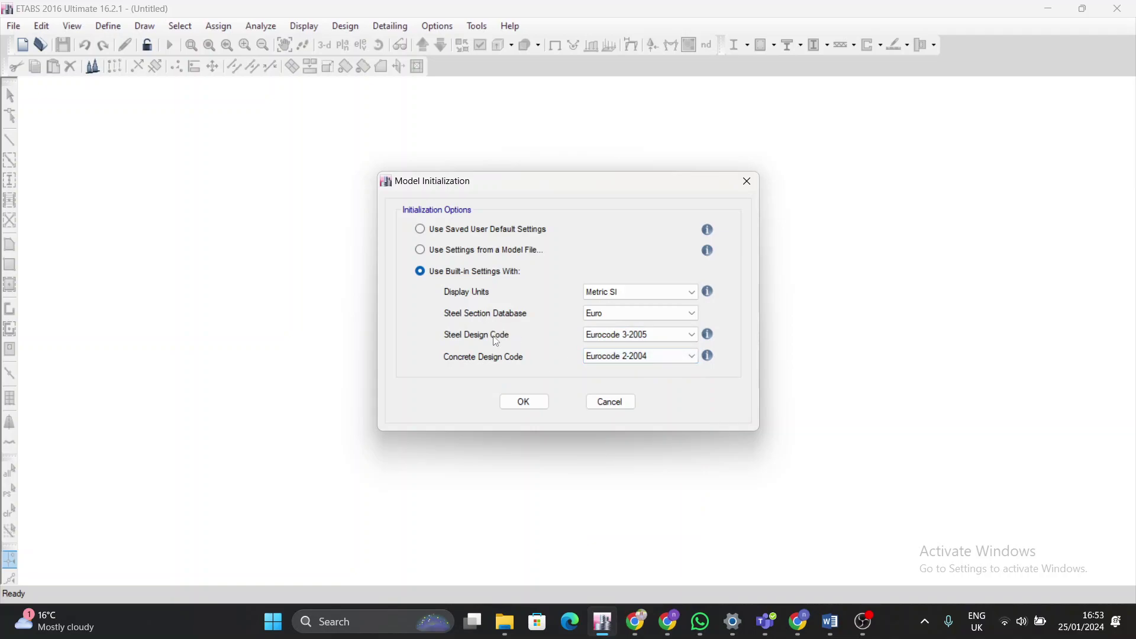
left_click(524, 402)
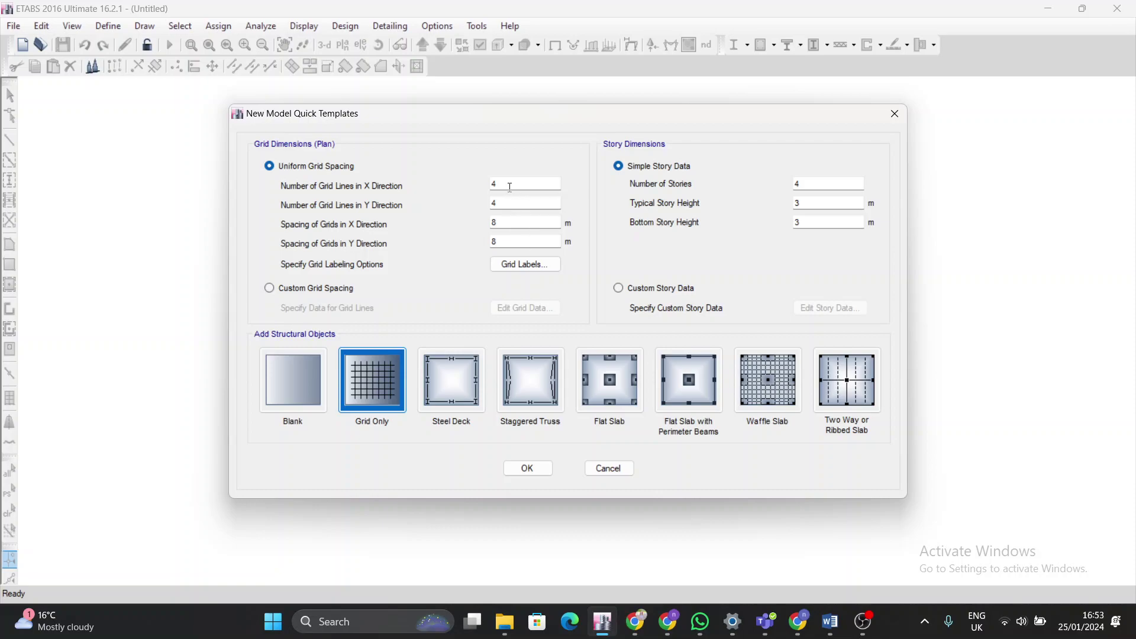
Step: Create a grid-only model with 4 by 4 grid lines at 8 m spacing and one 3 m story, and close the Model Explorer
double_click(510, 185)
left_click(510, 201)
left_click(506, 187)
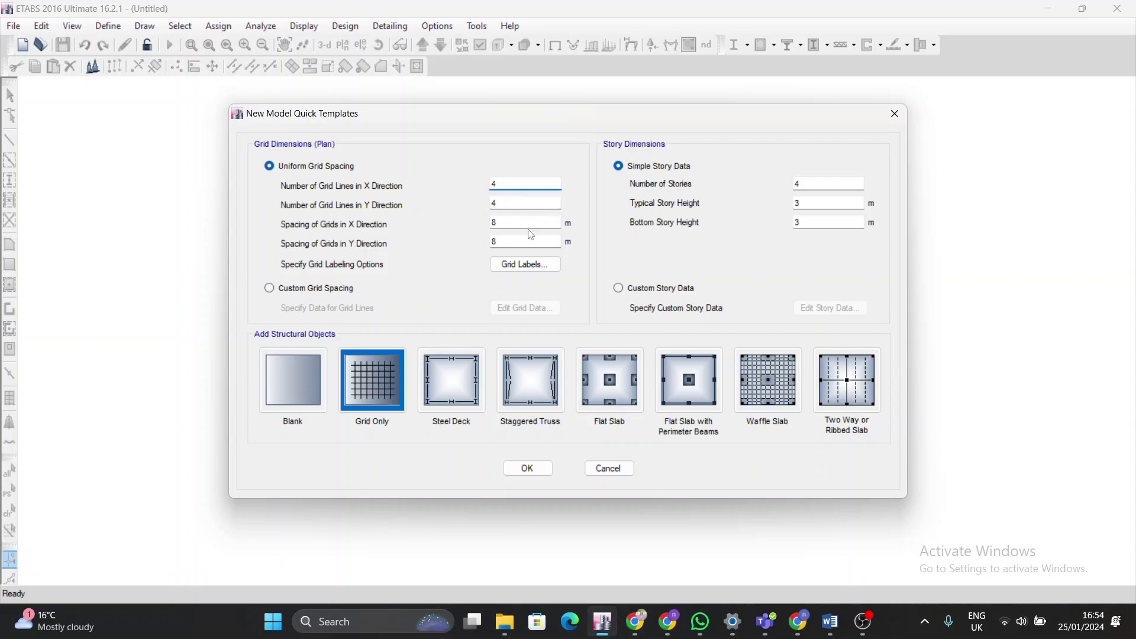
left_click_drag(515, 223, 484, 229)
double_click(512, 240)
double_click(798, 222)
double_click(799, 184)
type("1")
left_click(528, 469)
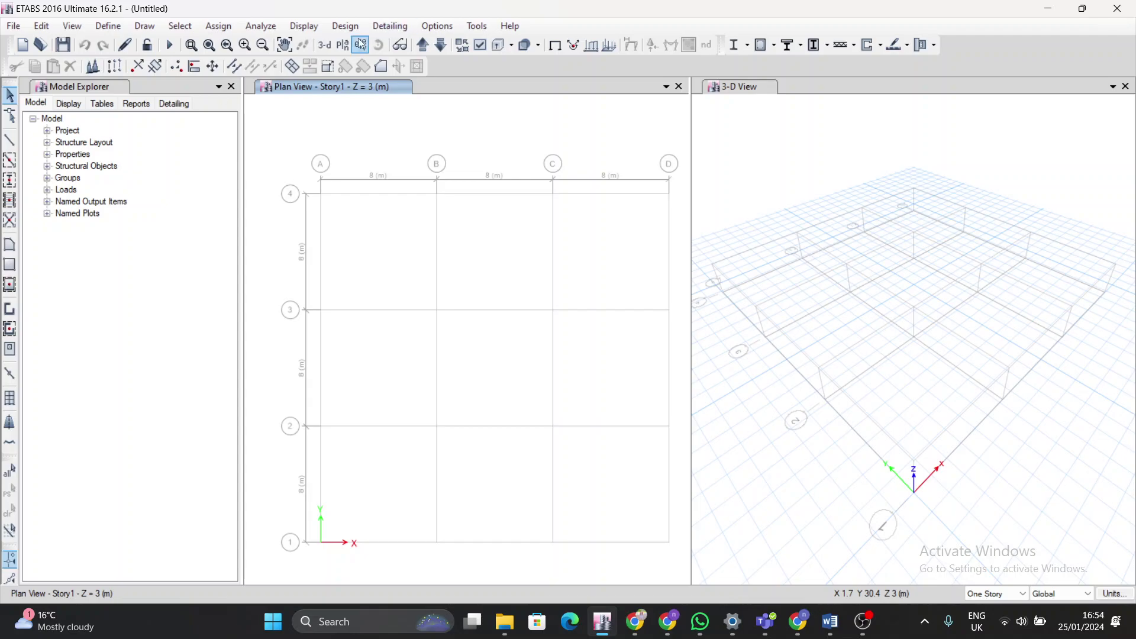
left_click(232, 86)
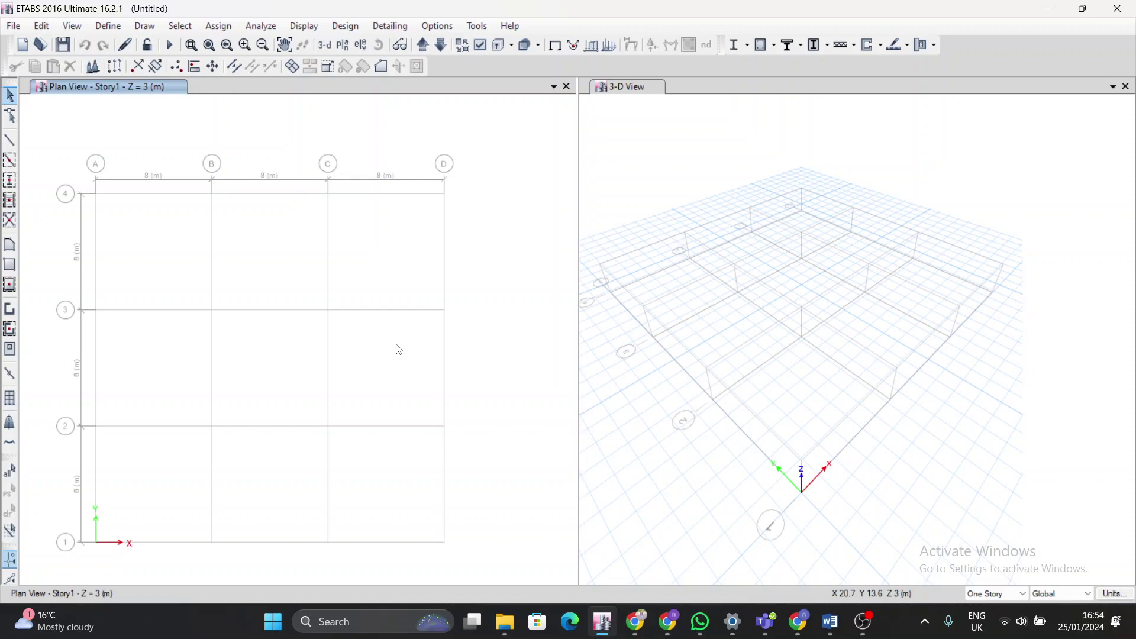
Step: Switch to Chrome and examine the Define branch of the workflow diagram in etabs tree.pdf
left_click(805, 629)
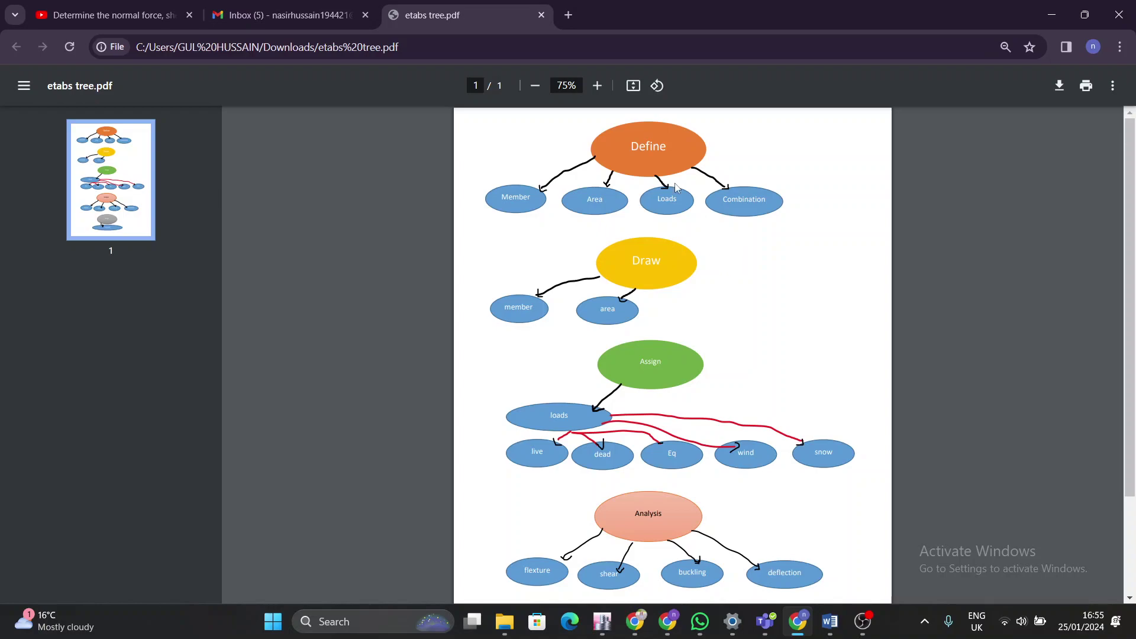
left_click(405, 56)
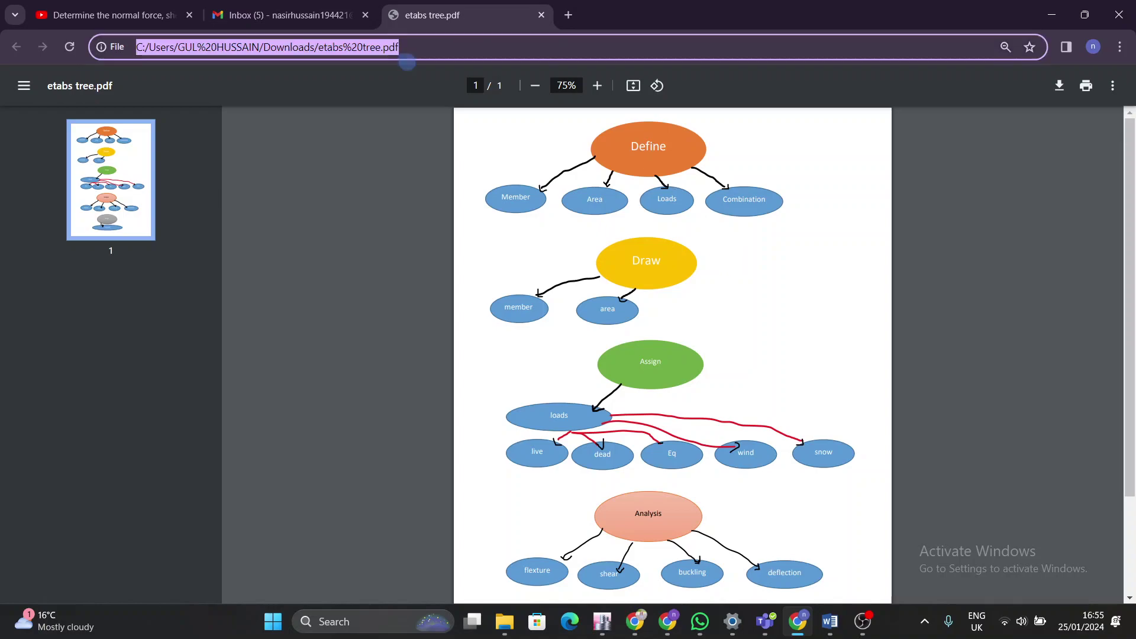
left_click(537, 185)
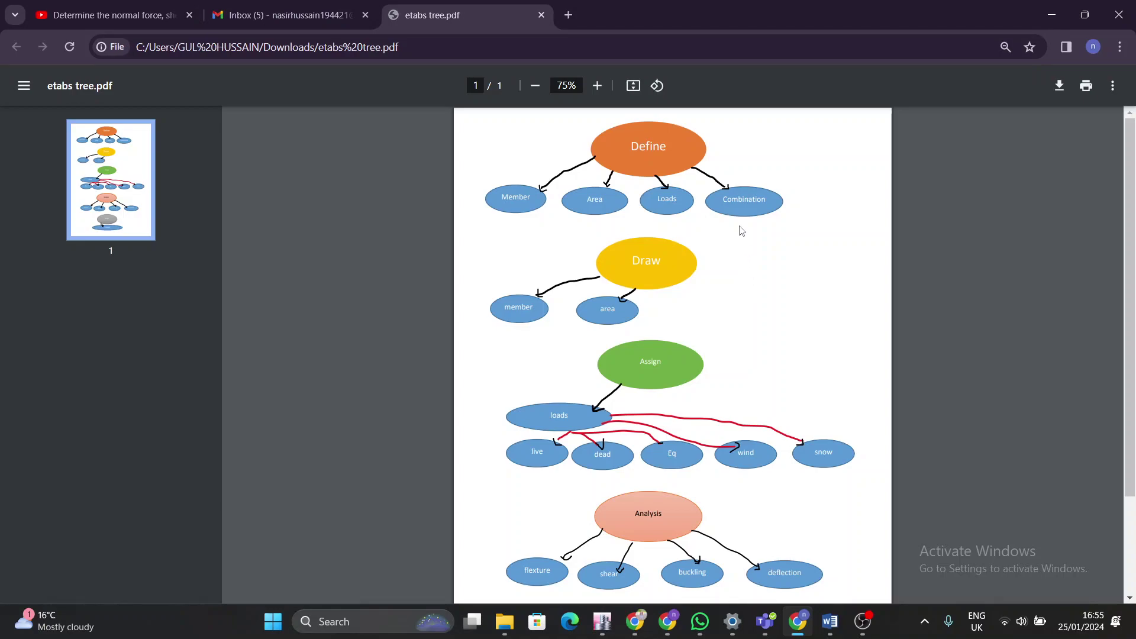
double_click(633, 147)
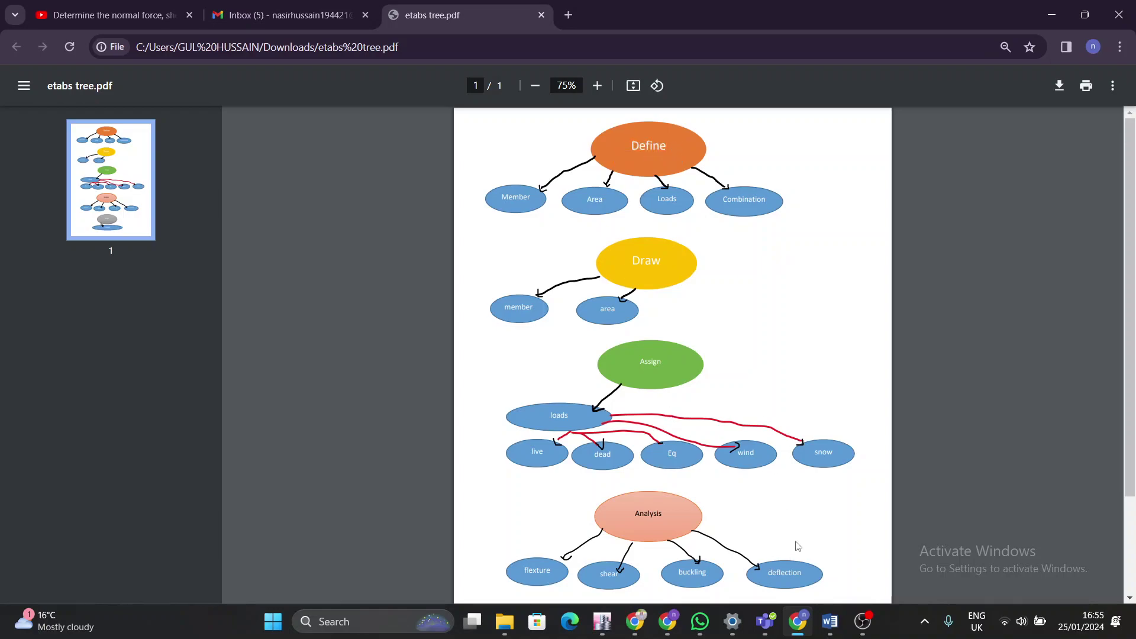
double_click(519, 194)
left_click(526, 223)
double_click(593, 213)
left_click(553, 241)
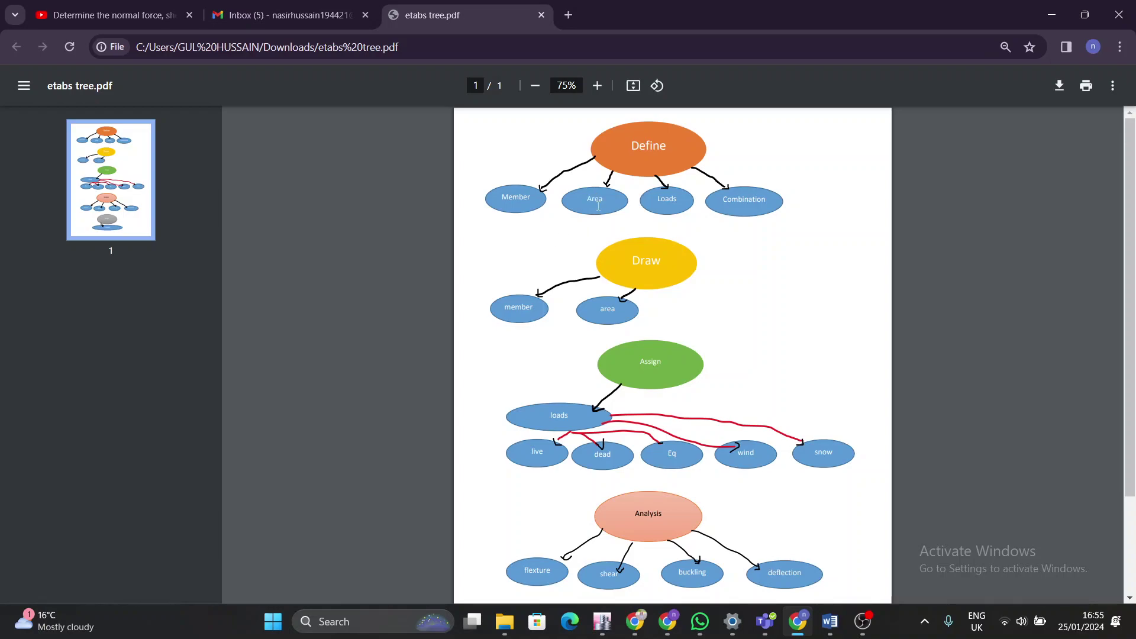
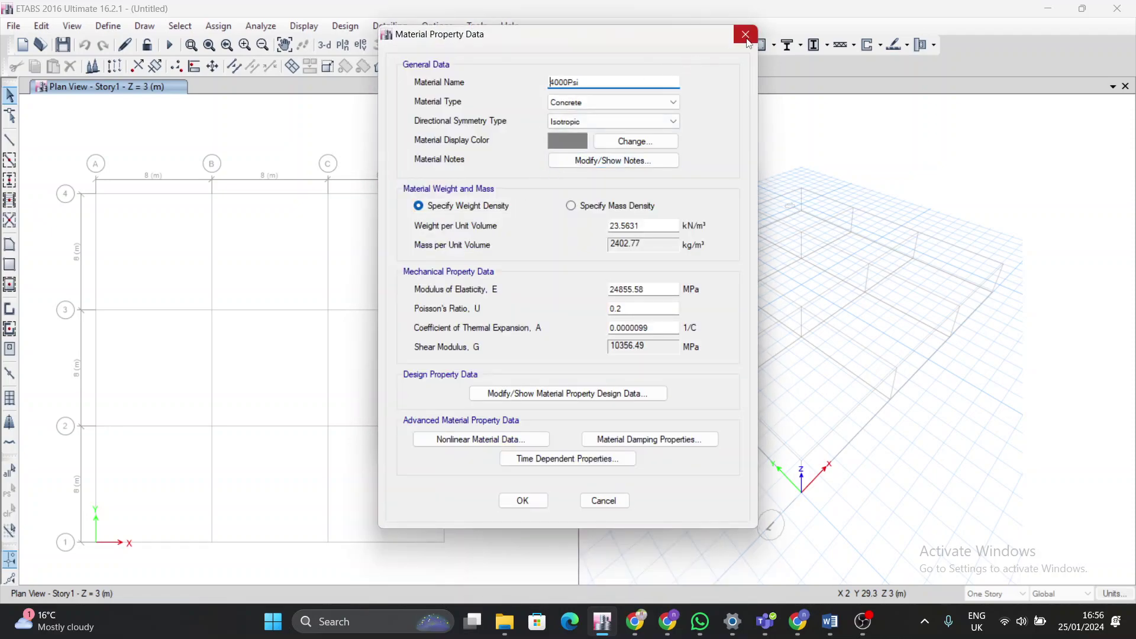
Step: Leave the 4000Psi material's properties and start a new material of type Concrete, checking its grade and standard options
left_click(746, 34)
left_click(656, 231)
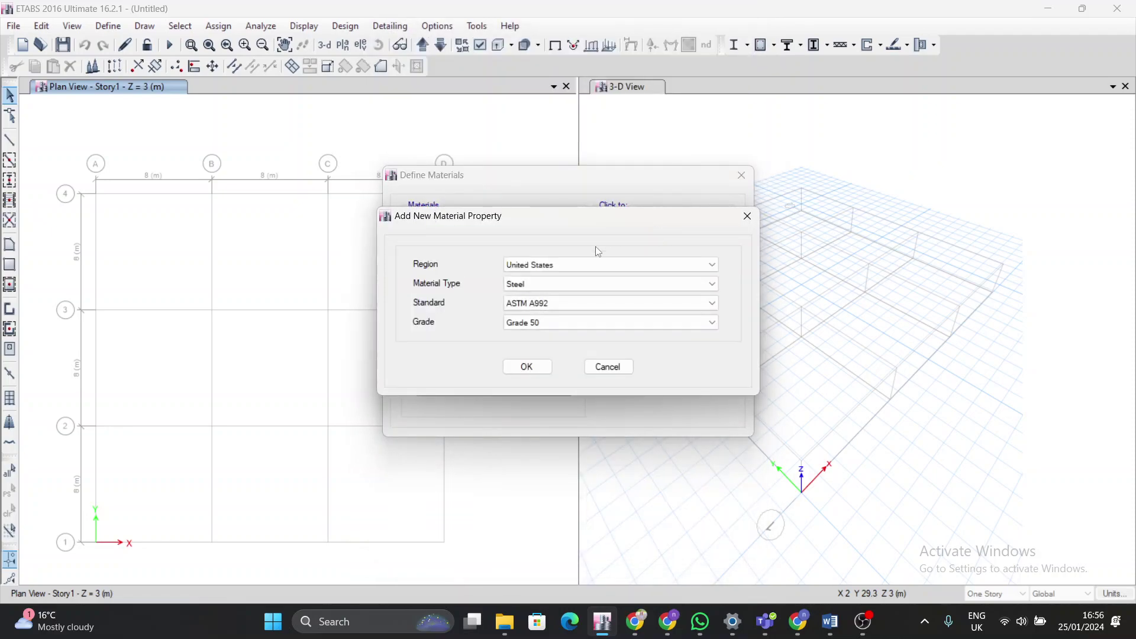
left_click(555, 284)
left_click(554, 284)
left_click(554, 283)
left_click(539, 306)
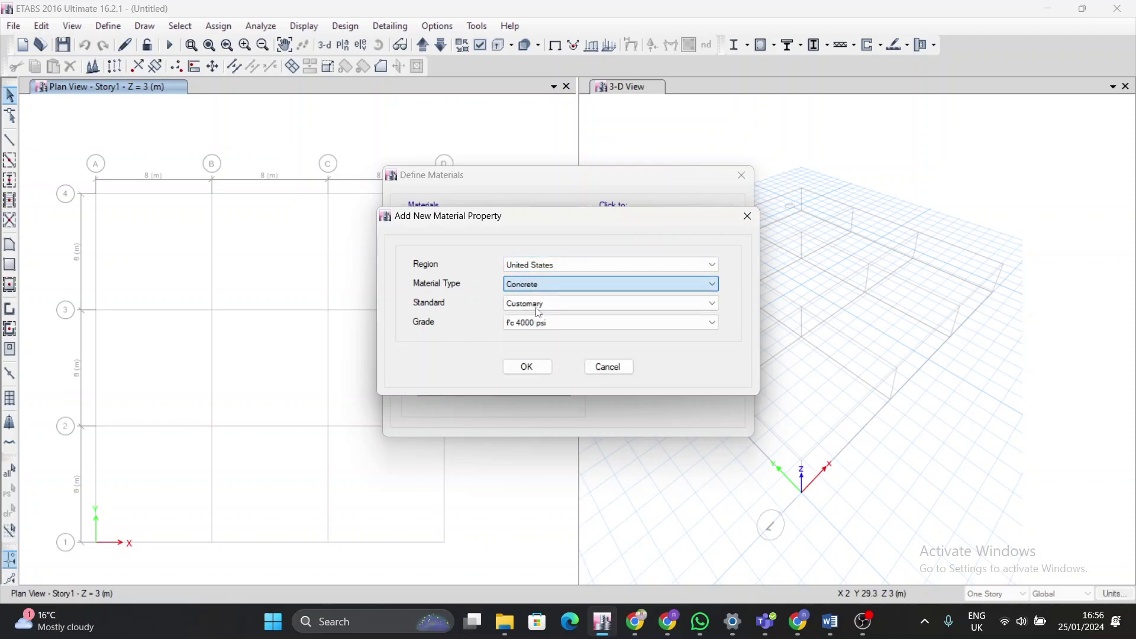
left_click(535, 322)
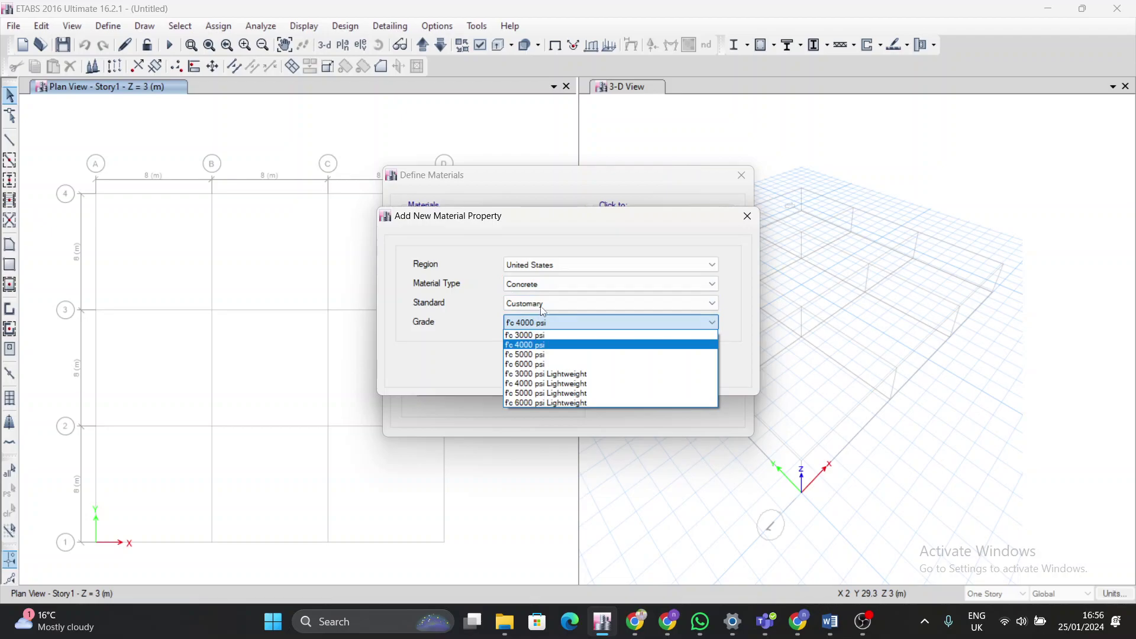
left_click(540, 306)
left_click(541, 306)
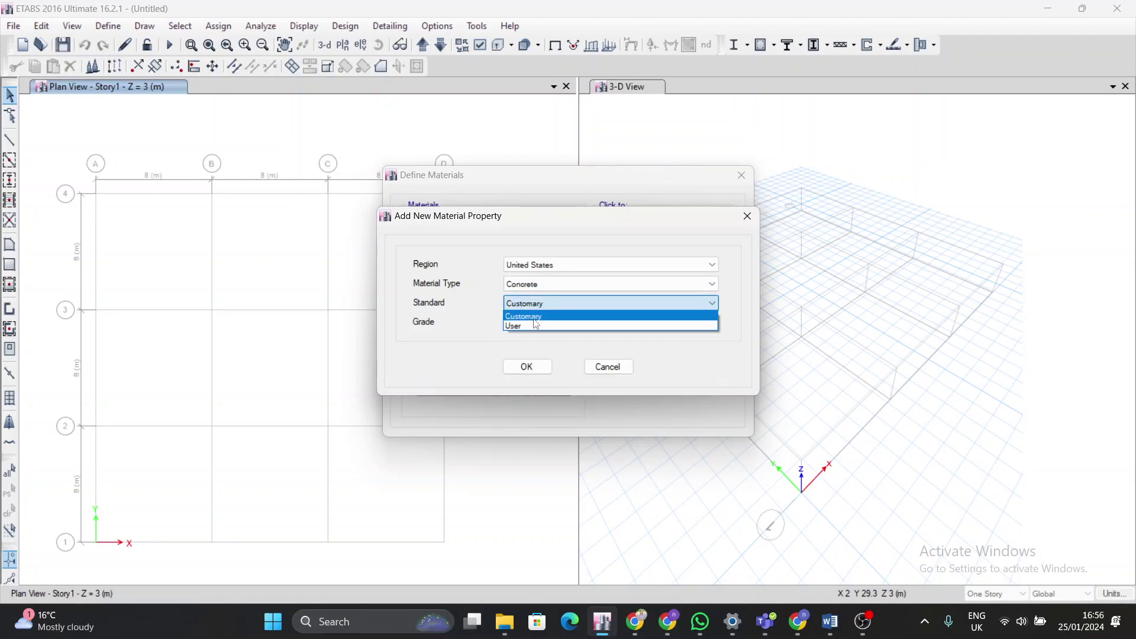
Step: Set the new material's region to Europe and its steel grade to S235
left_click(553, 270)
left_click(554, 269)
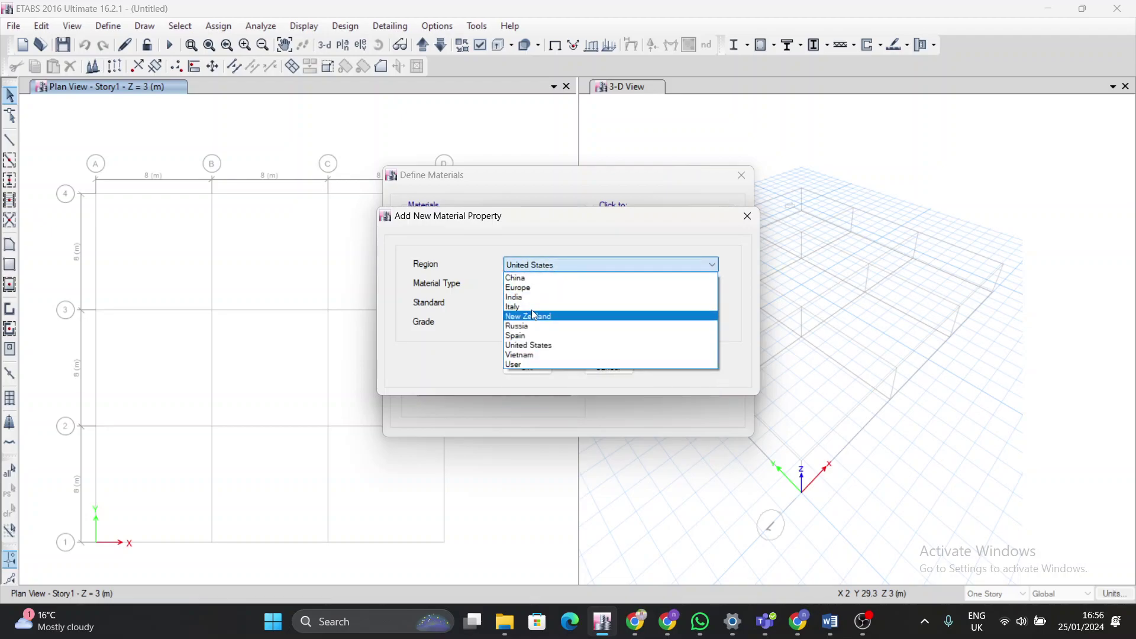
left_click(539, 288)
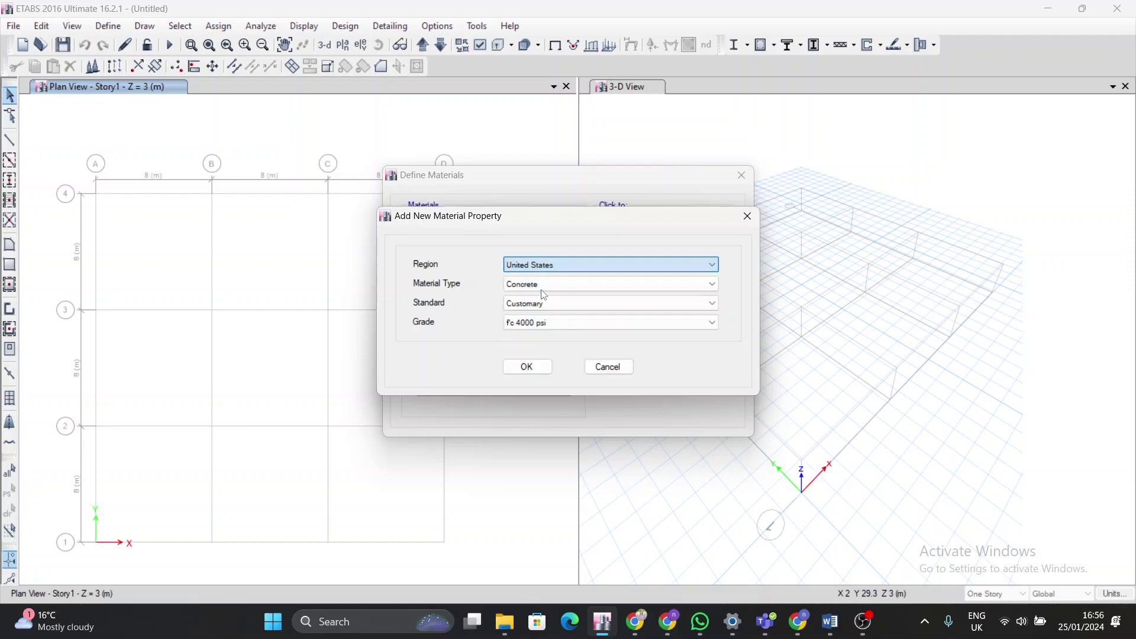
left_click(543, 323)
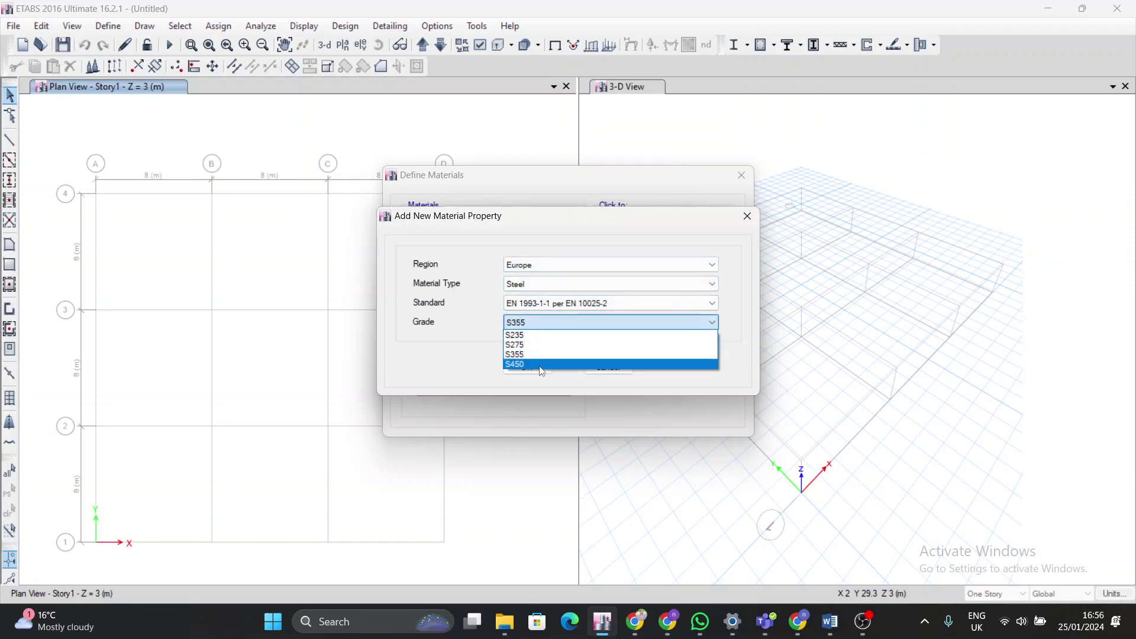
left_click(530, 335)
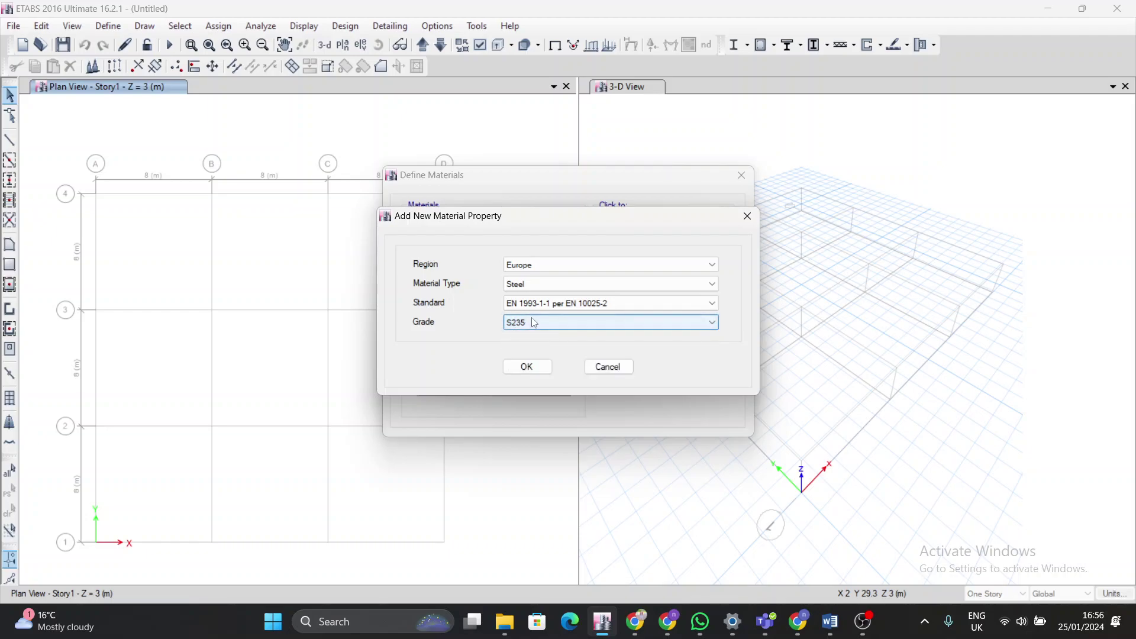
Step: Change the new material to Concrete with grade C20/25, accept its properties and save the material definitions
left_click(550, 288)
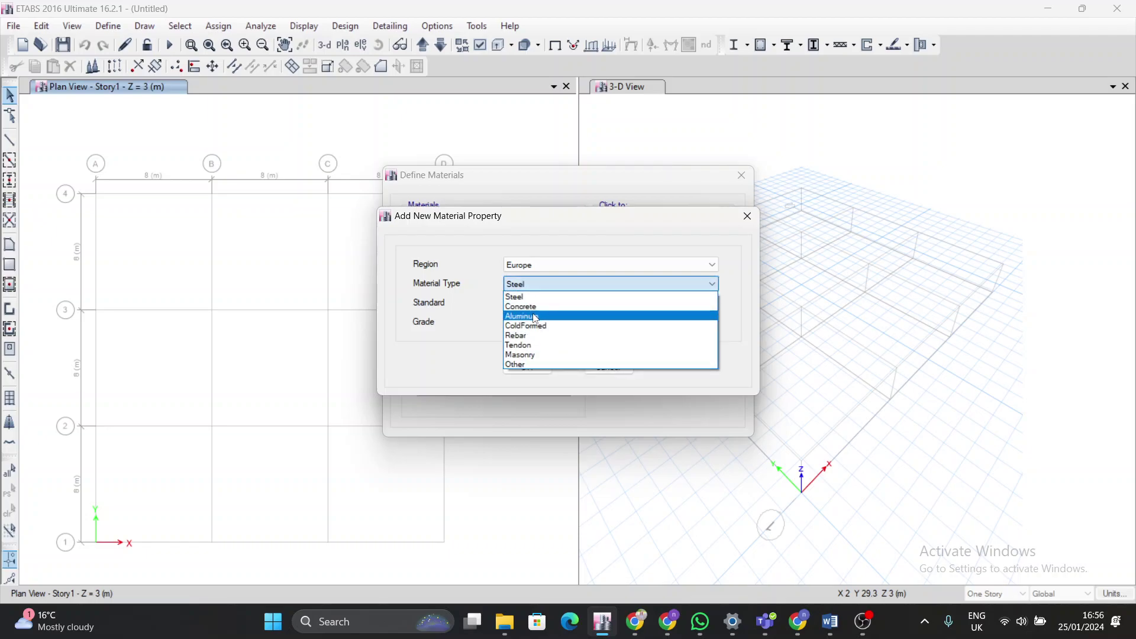
left_click(539, 307)
left_click(538, 323)
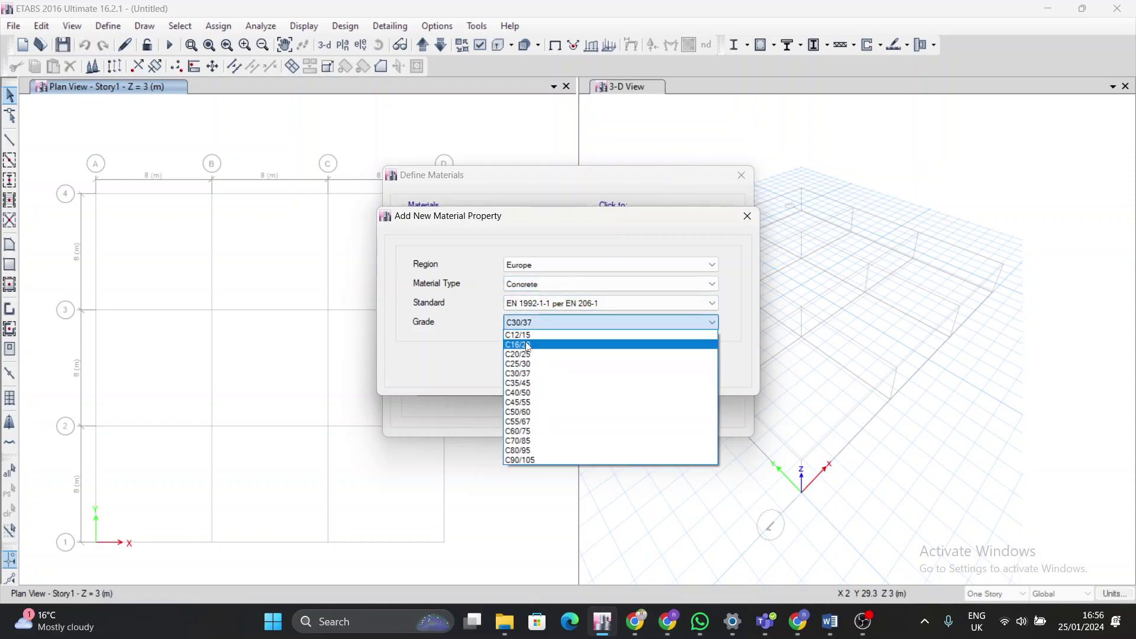
left_click(539, 355)
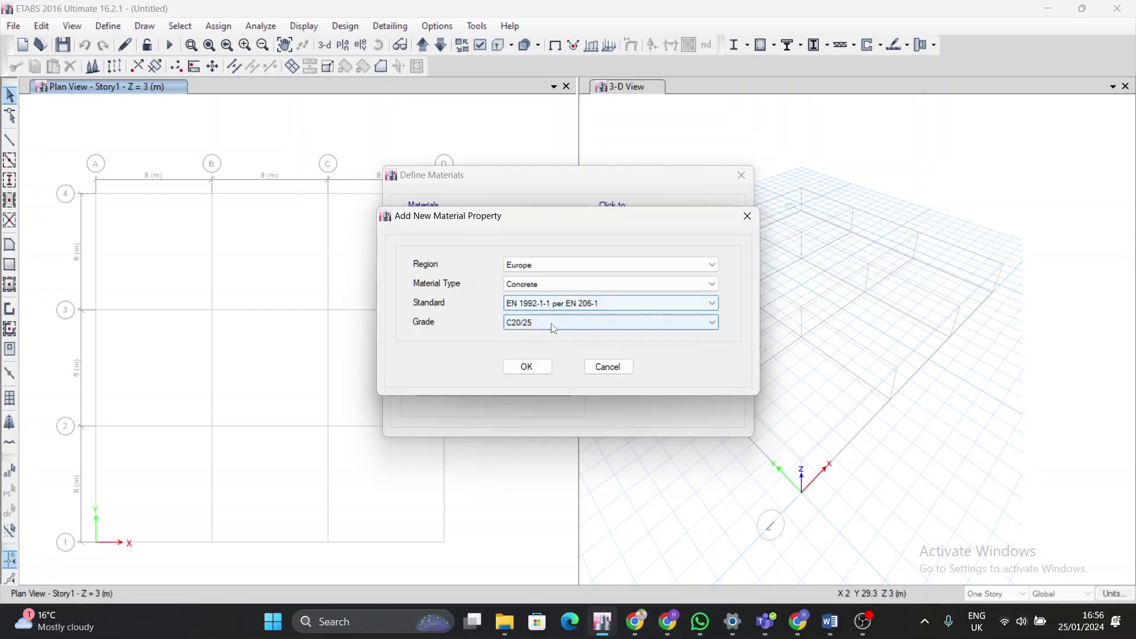
left_click(527, 367)
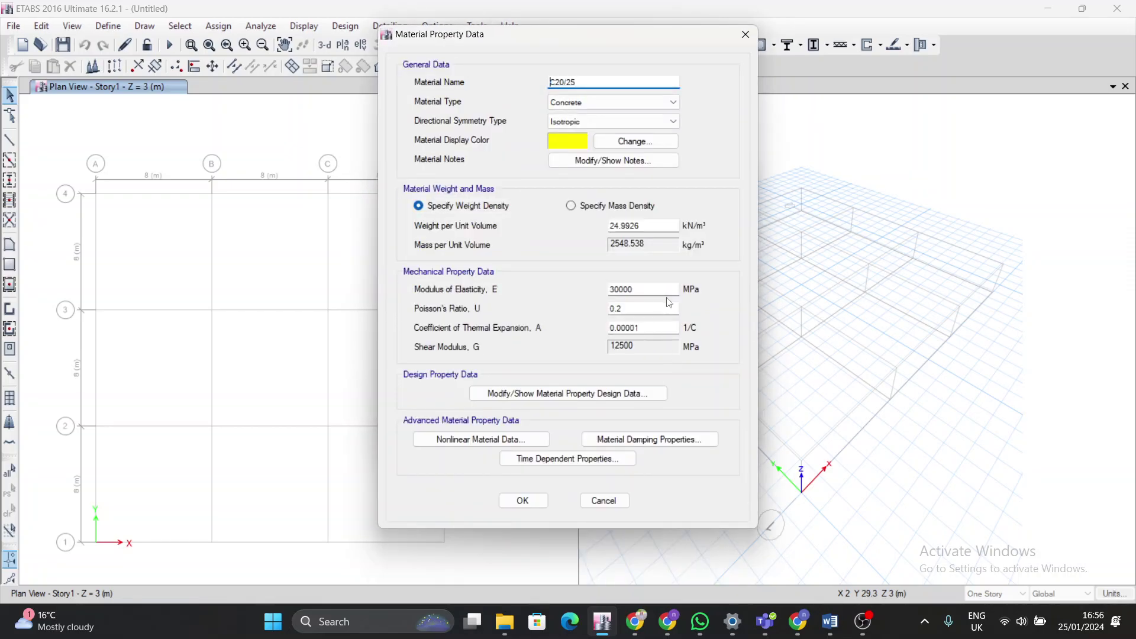
left_click(522, 501)
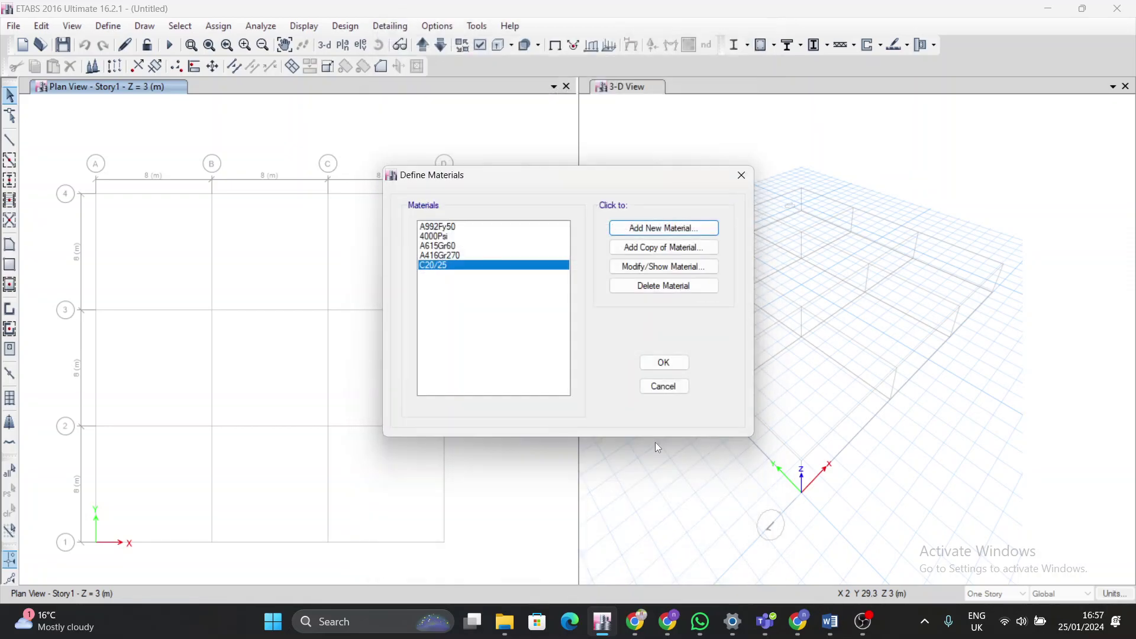
left_click(656, 362)
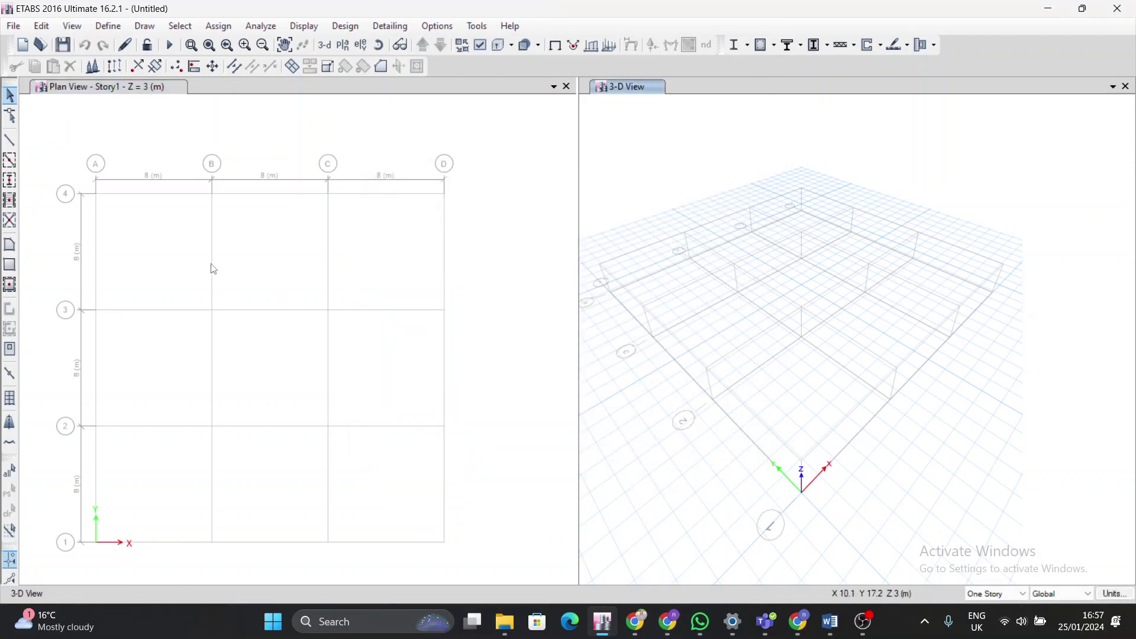
Step: Create a new load combination named Comb1 and set the Dead load's scale factor to 1.4
left_click(109, 30)
mouse_move(121, 68)
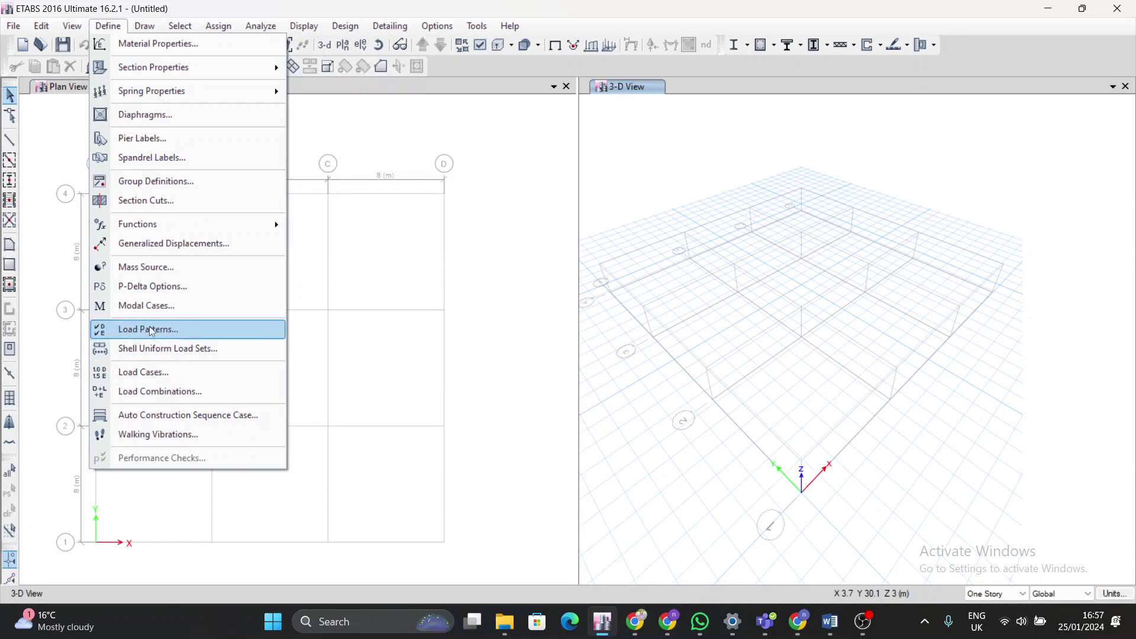
left_click(152, 389)
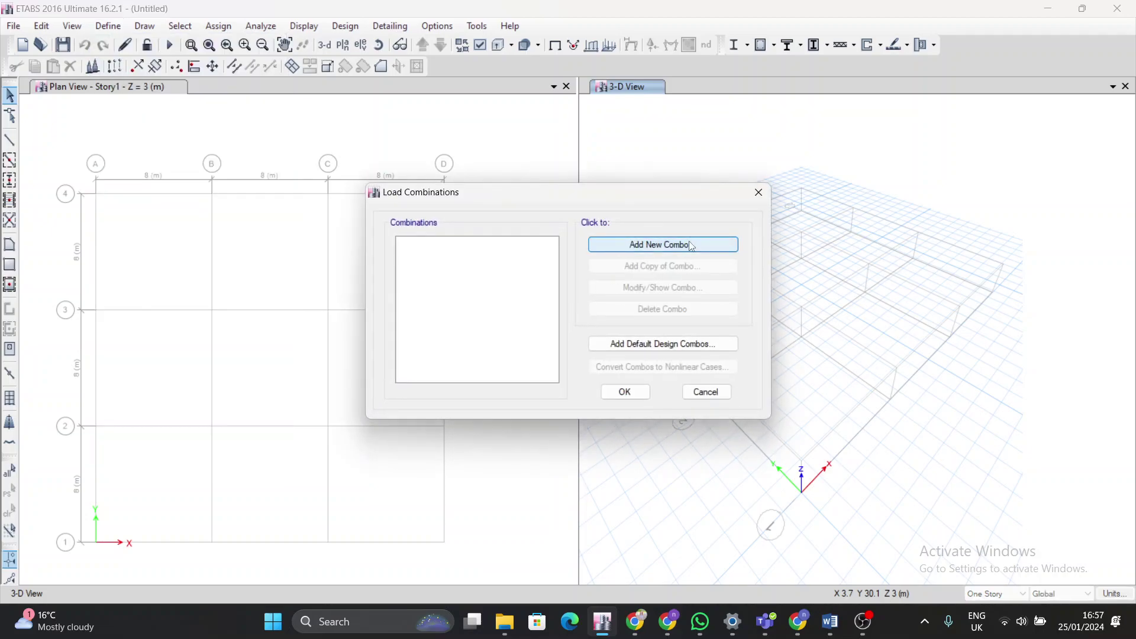
left_click(691, 245)
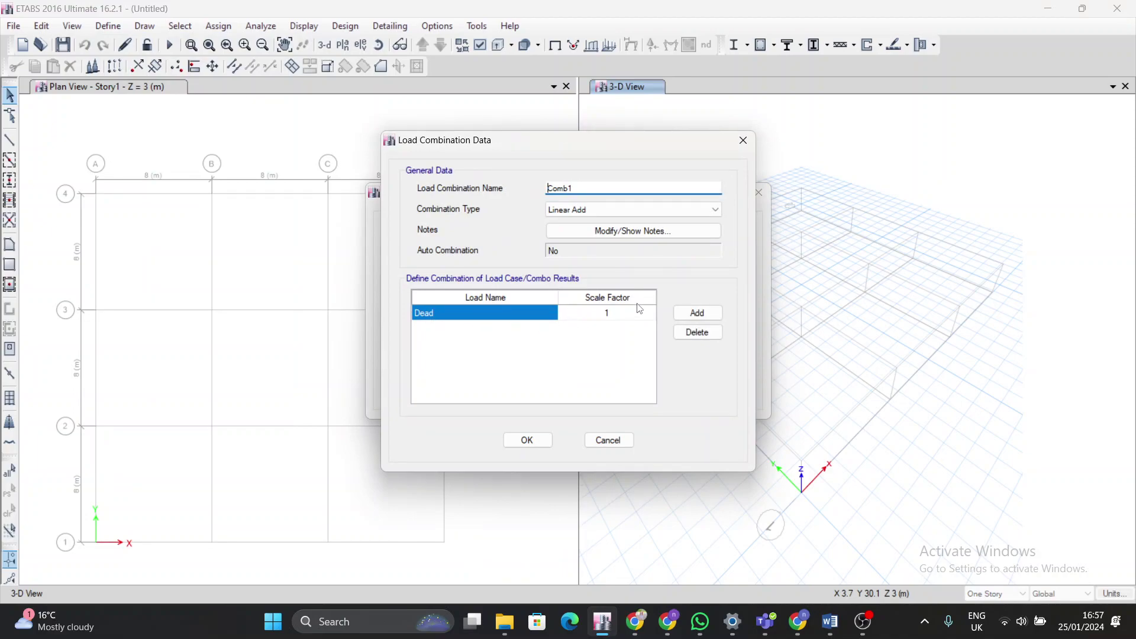
left_click(619, 314)
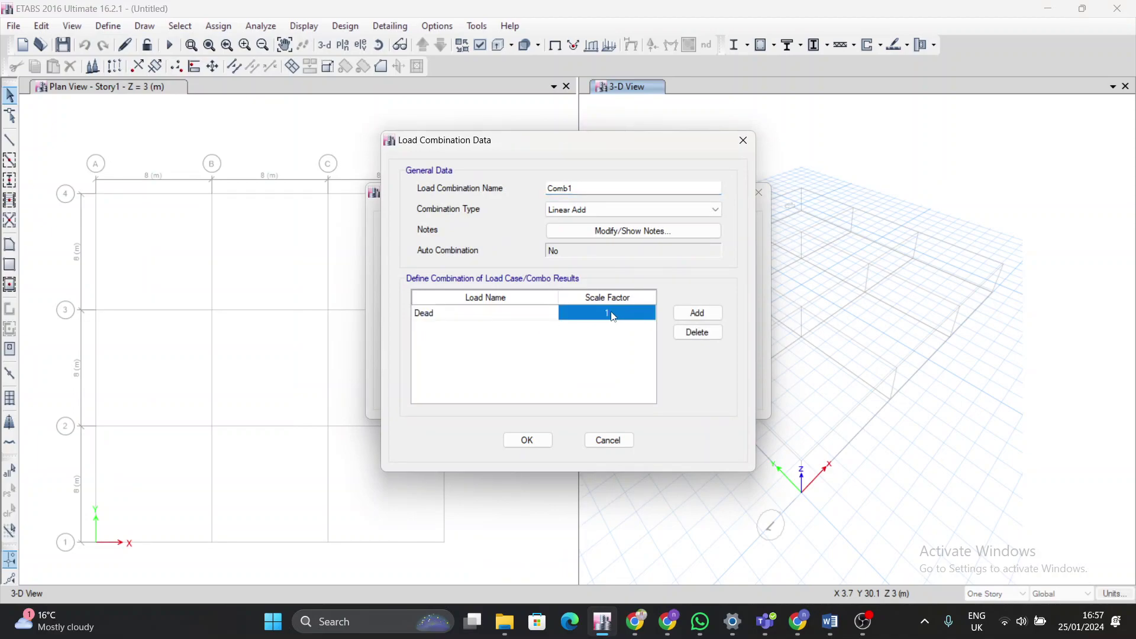
left_click(613, 314)
type(".4")
Step: Add the Live load to the combination with a scale factor of 1.6
left_click(697, 313)
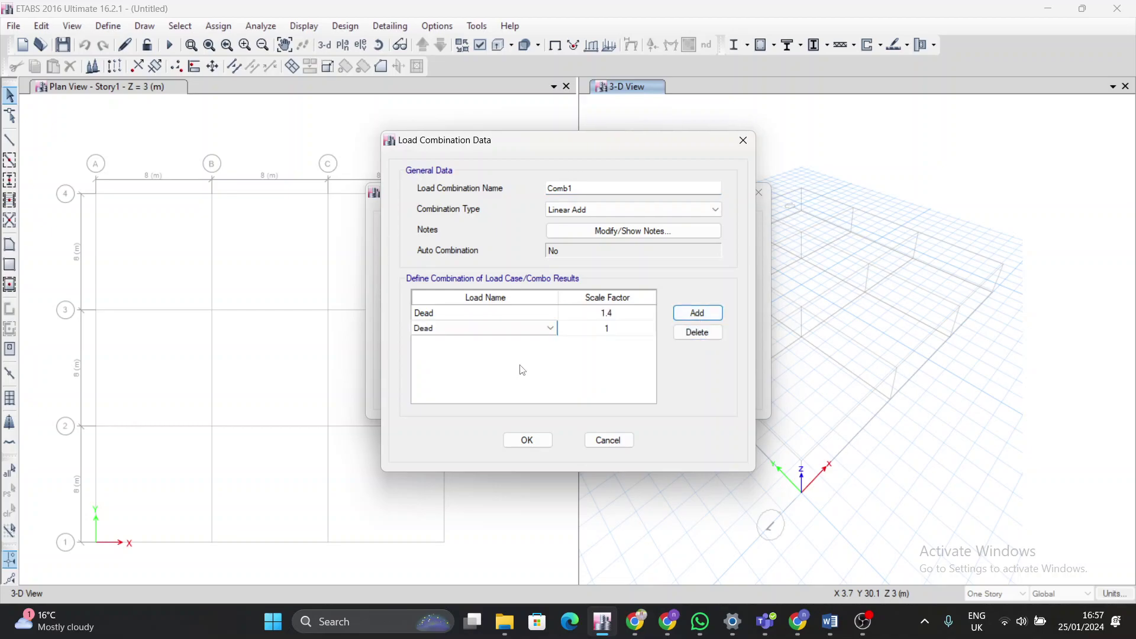
left_click(518, 330)
left_click(520, 330)
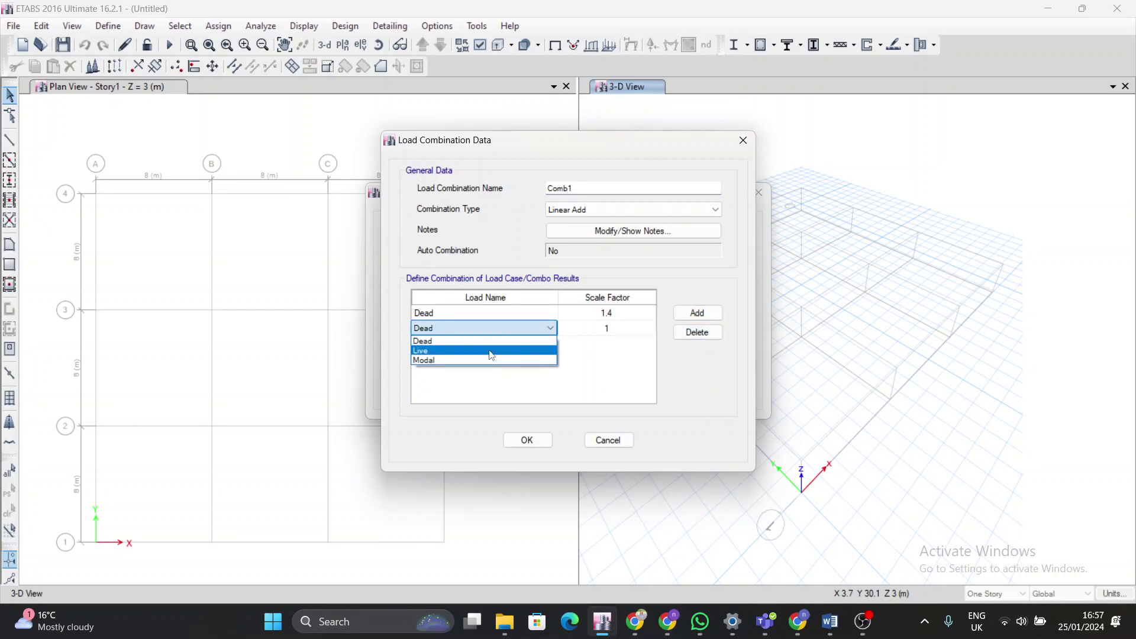
left_click(519, 352)
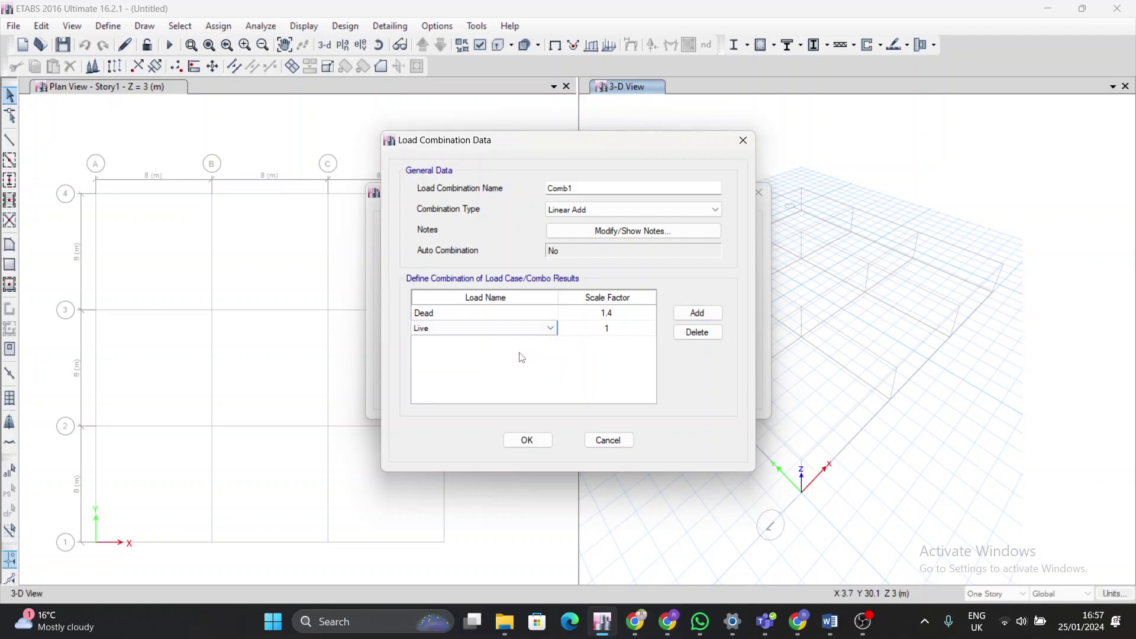
left_click(626, 333)
left_click(624, 329)
type(".6")
Step: Add another Dead load entry with scale factor 1 and save the load combination definitions
left_click(697, 313)
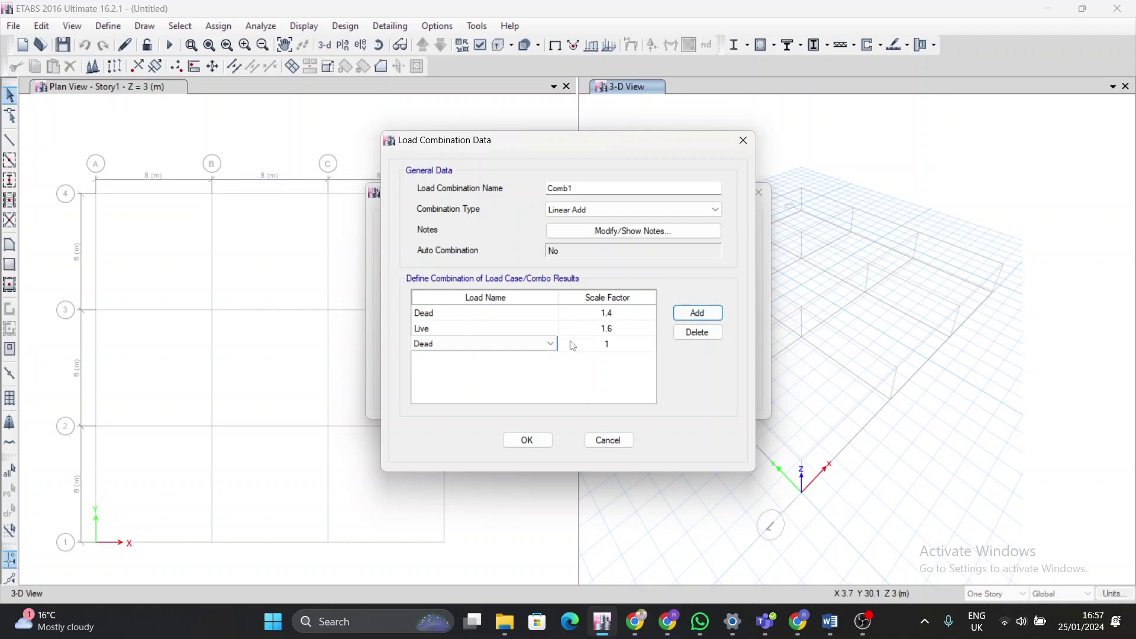
left_click(528, 441)
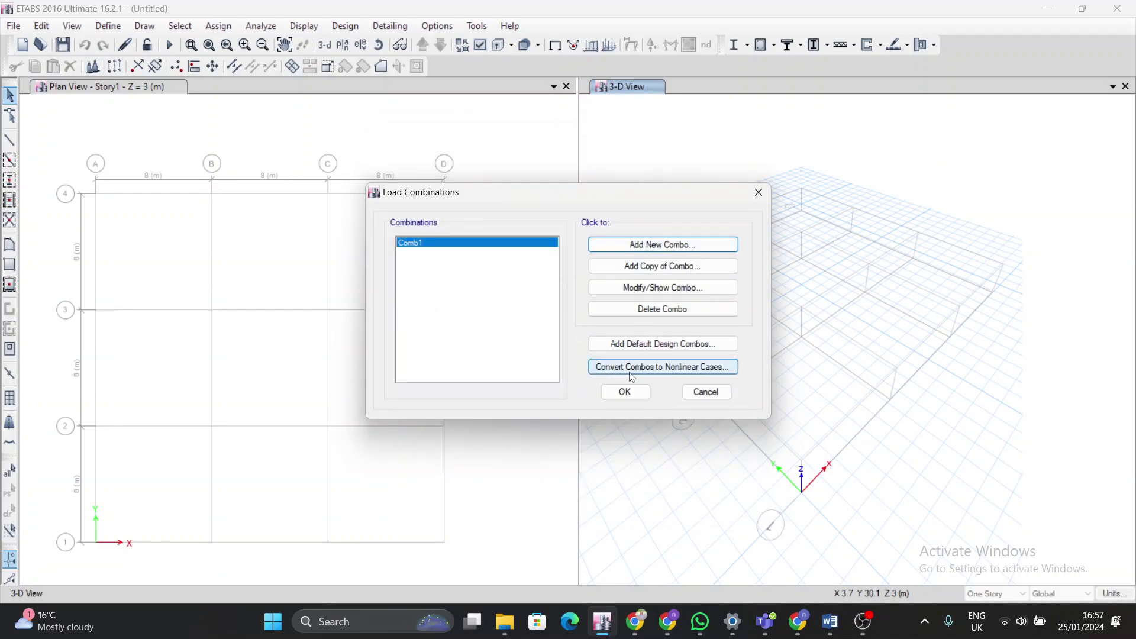
left_click(626, 393)
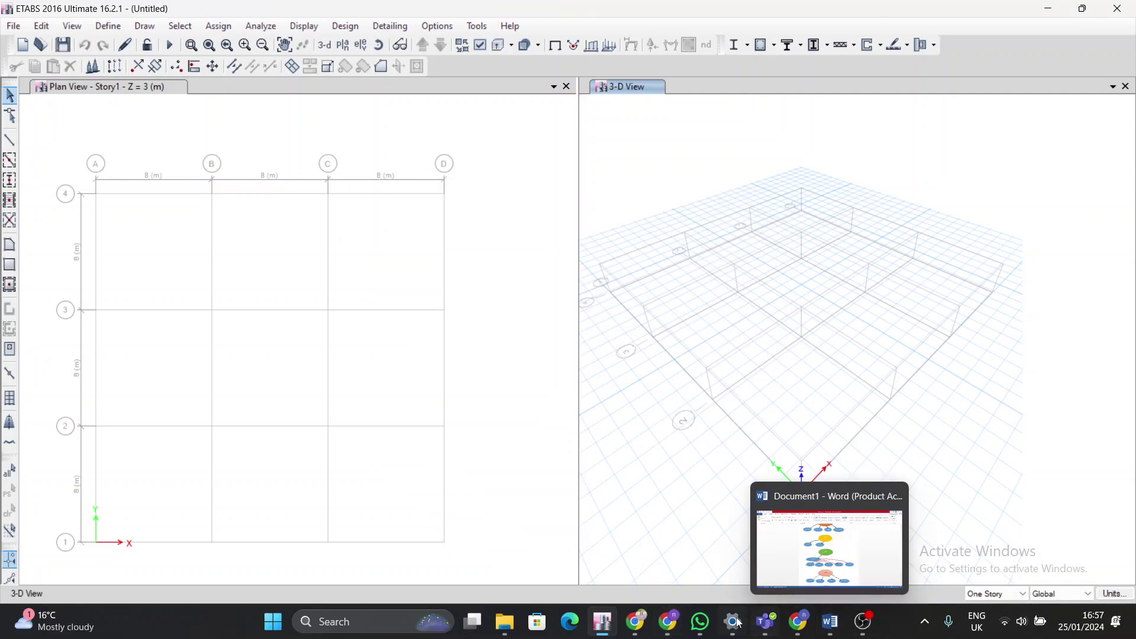
Step: Switch to Chrome and examine the Combination item and the Draw branch with its member and area items in etabs tree.pdf
mouse_move(675, 633)
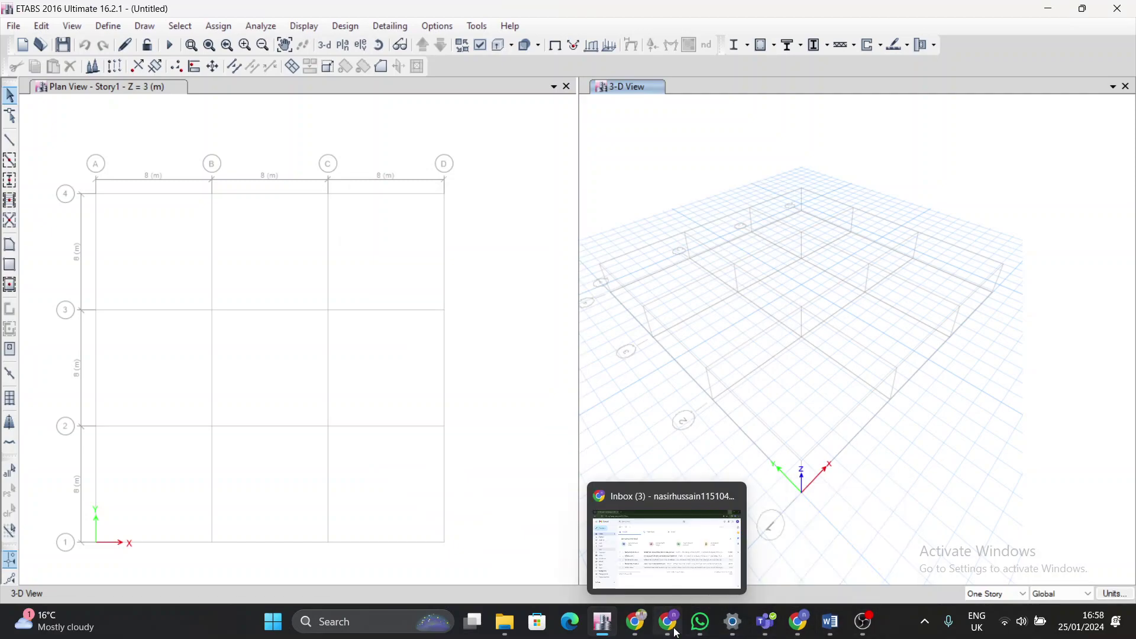
left_click(798, 622)
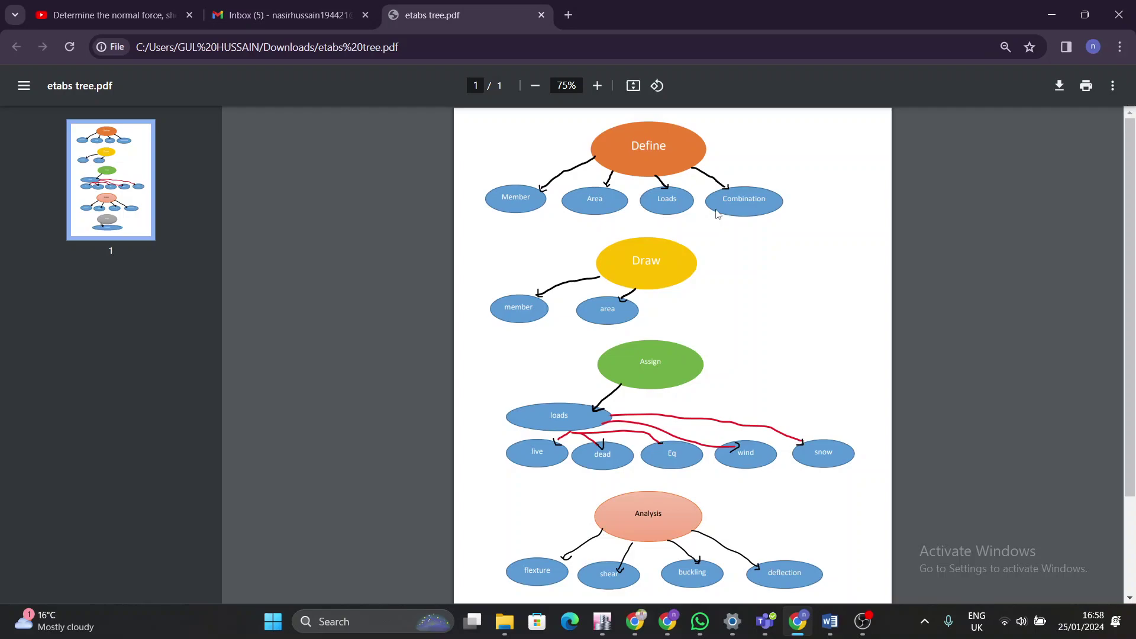
left_click_drag(733, 201, 483, 190)
left_click(713, 259)
scroll(568, 293, "up", 5, "ctrl")
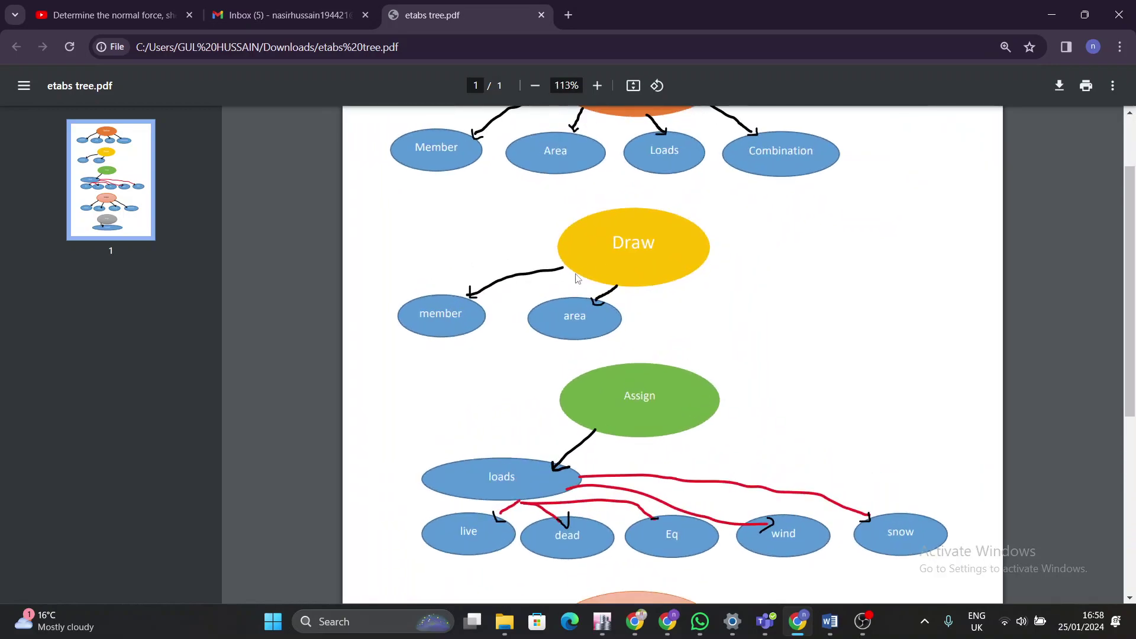
scroll(653, 255, "down", 1, "ctrl")
right_click(651, 220)
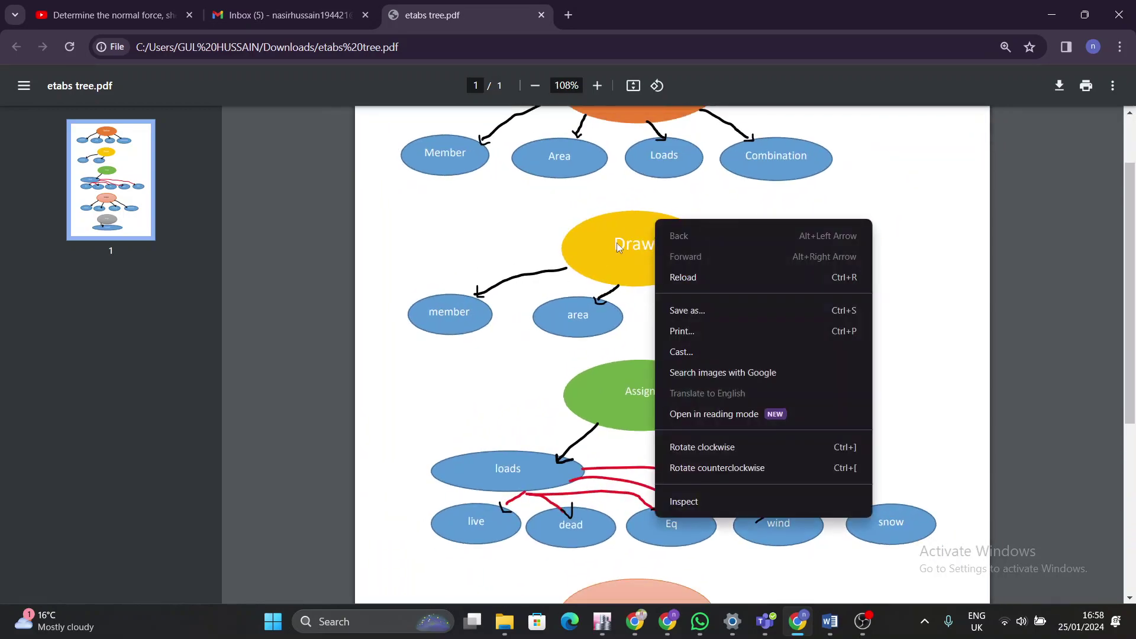
left_click(445, 154)
left_click_drag(616, 242, 636, 241)
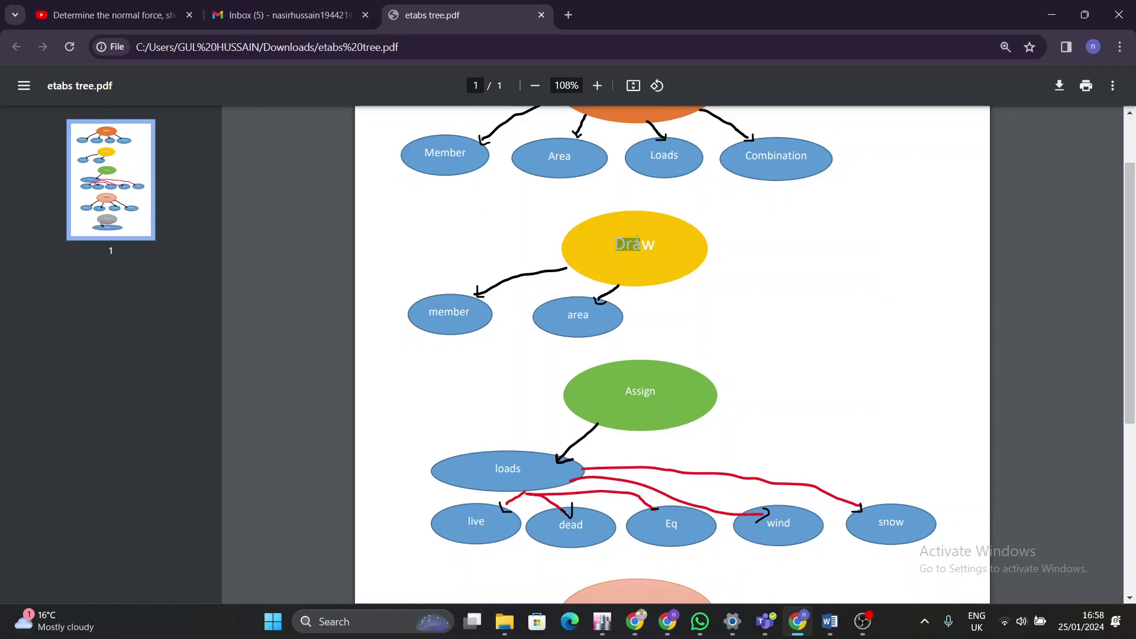
double_click(443, 304)
left_click(583, 319)
Step: Switch back to ETABS and try to draw a straight A-LatBm frame member upward from the base at grid point A-2
left_click(602, 622)
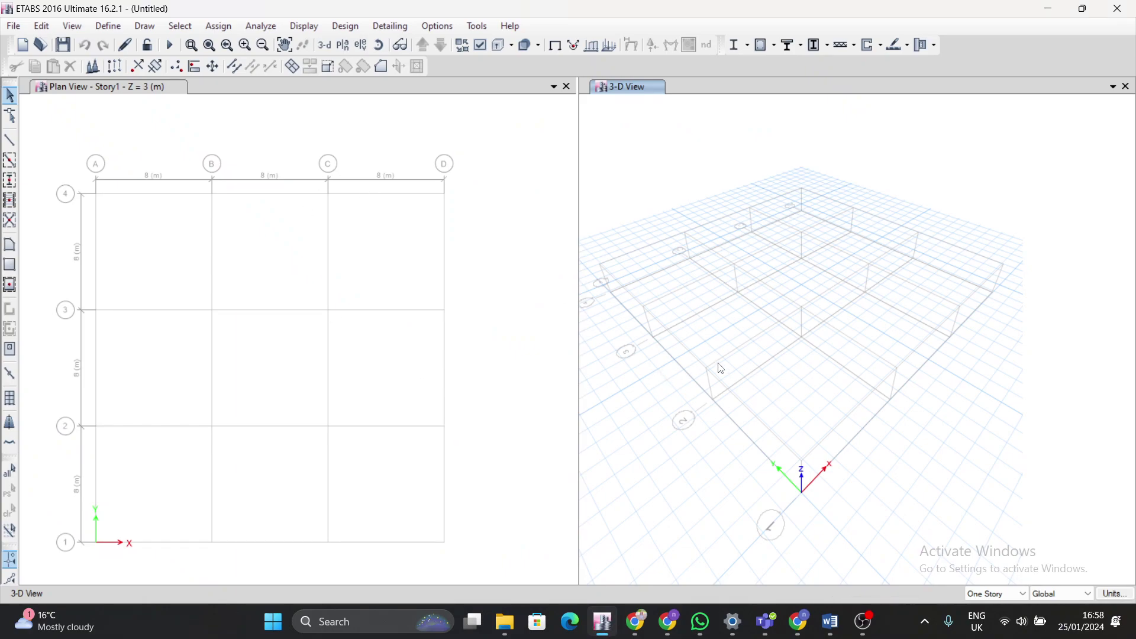
scroll(720, 369, "up", 5)
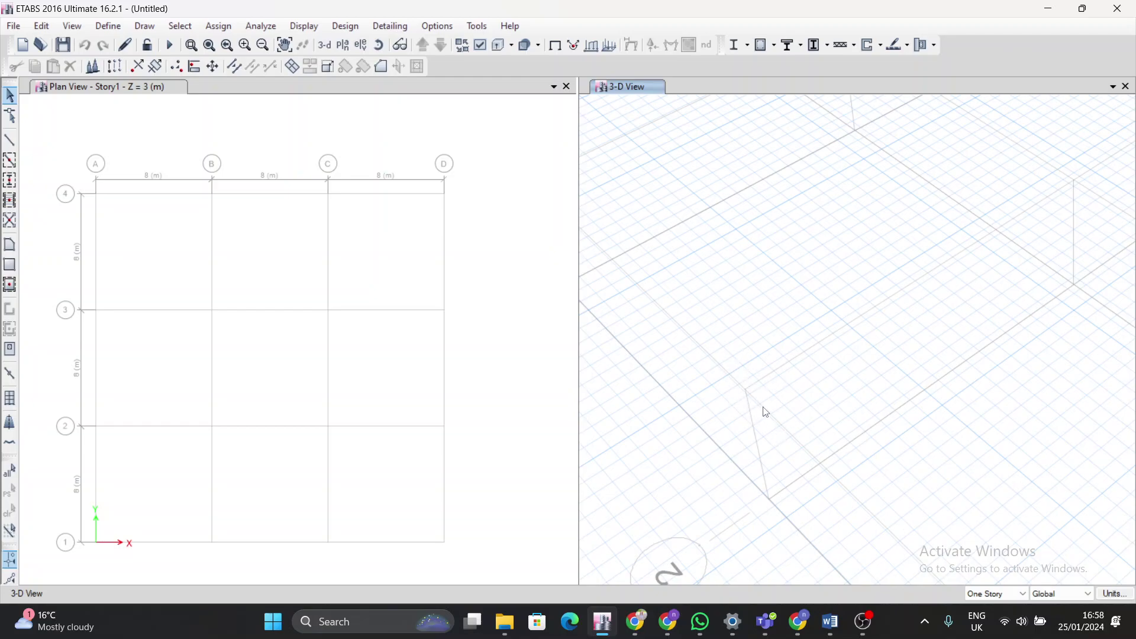
left_click(10, 142)
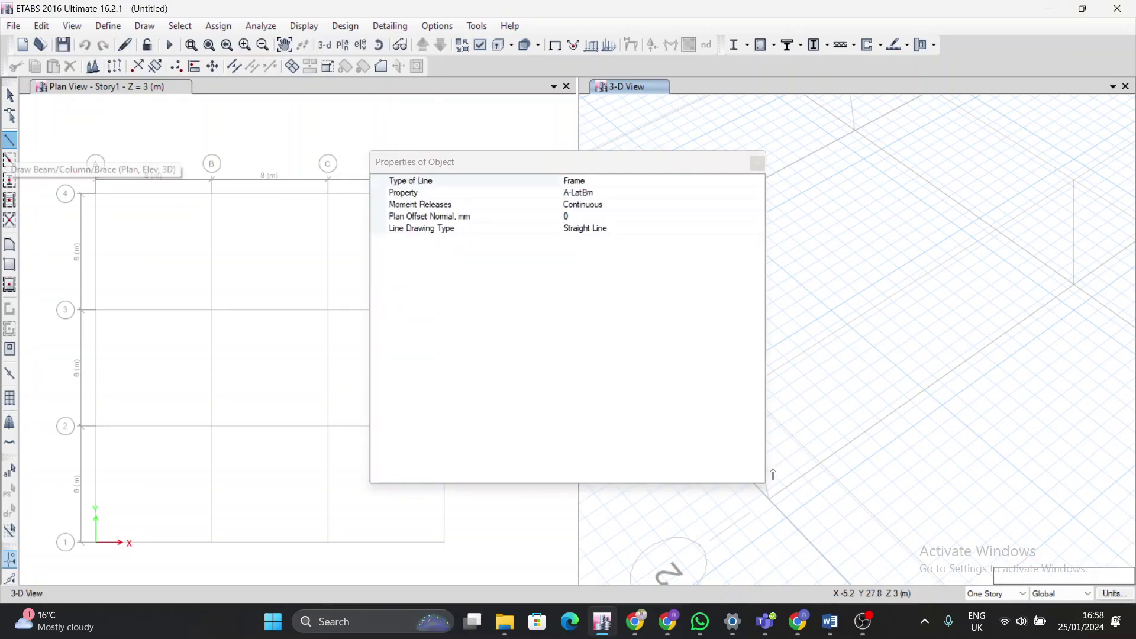
left_click(757, 163)
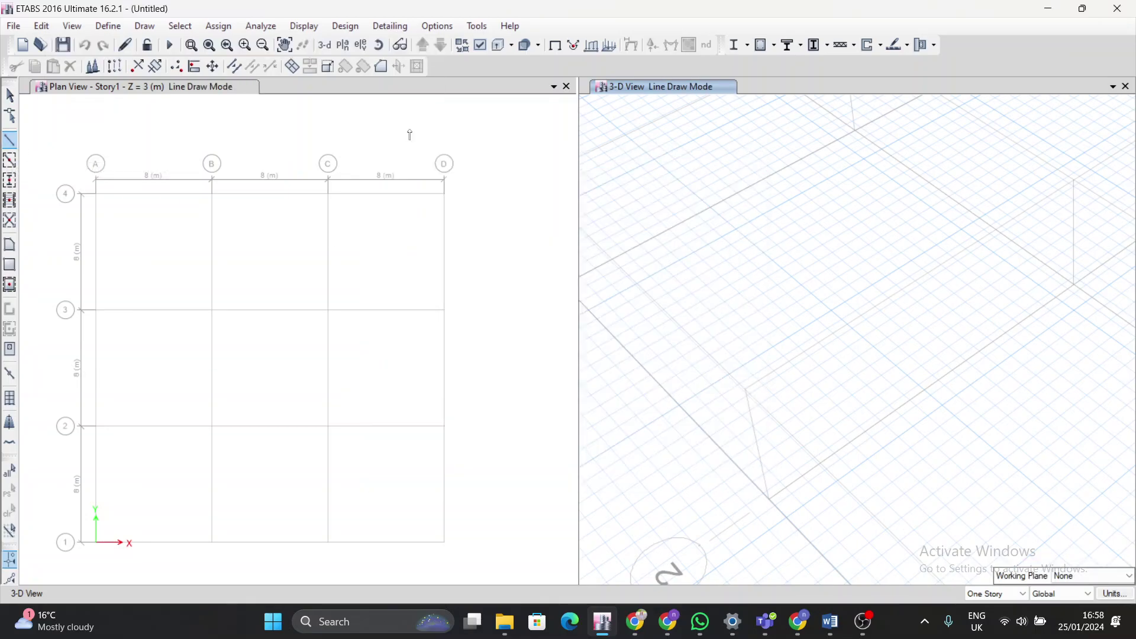
left_click(10, 142)
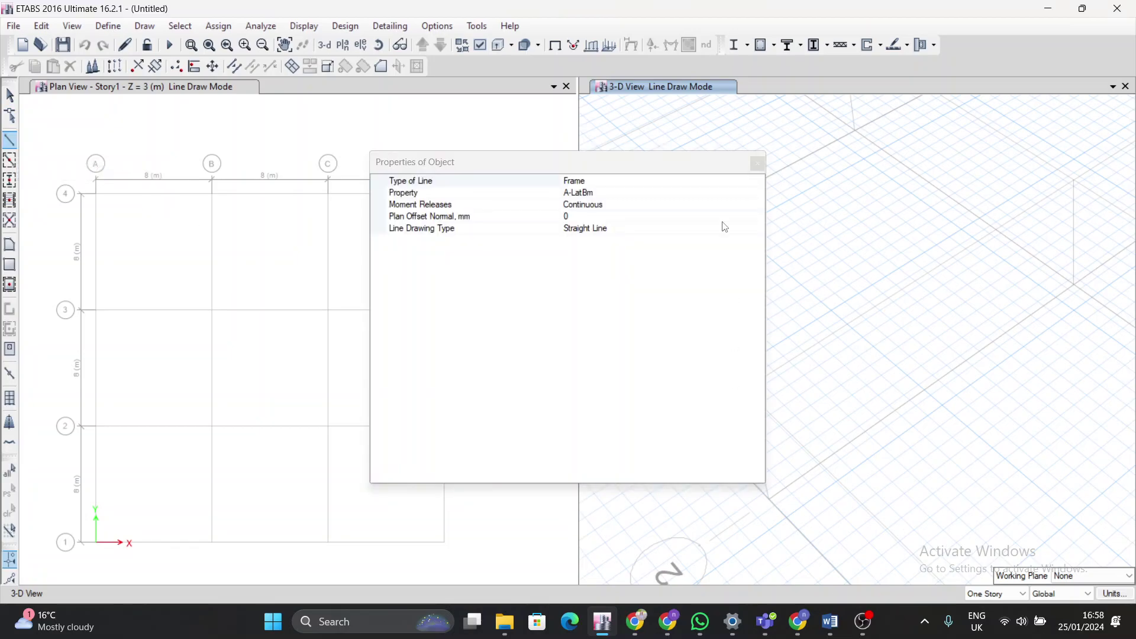
left_click_drag(652, 168, 411, 172)
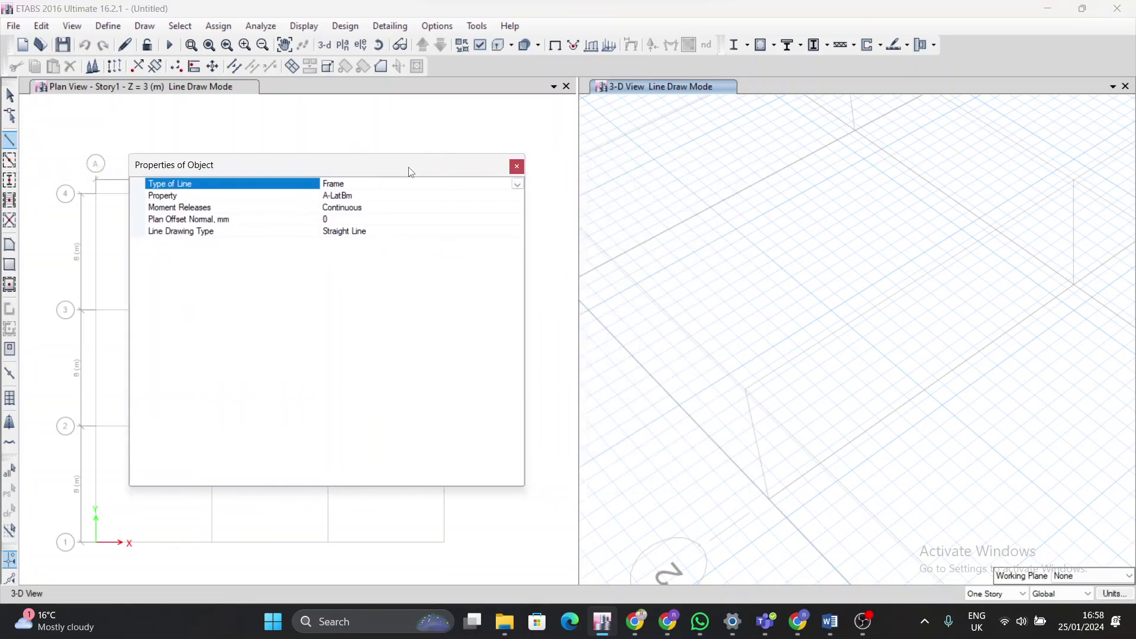
left_click(770, 499)
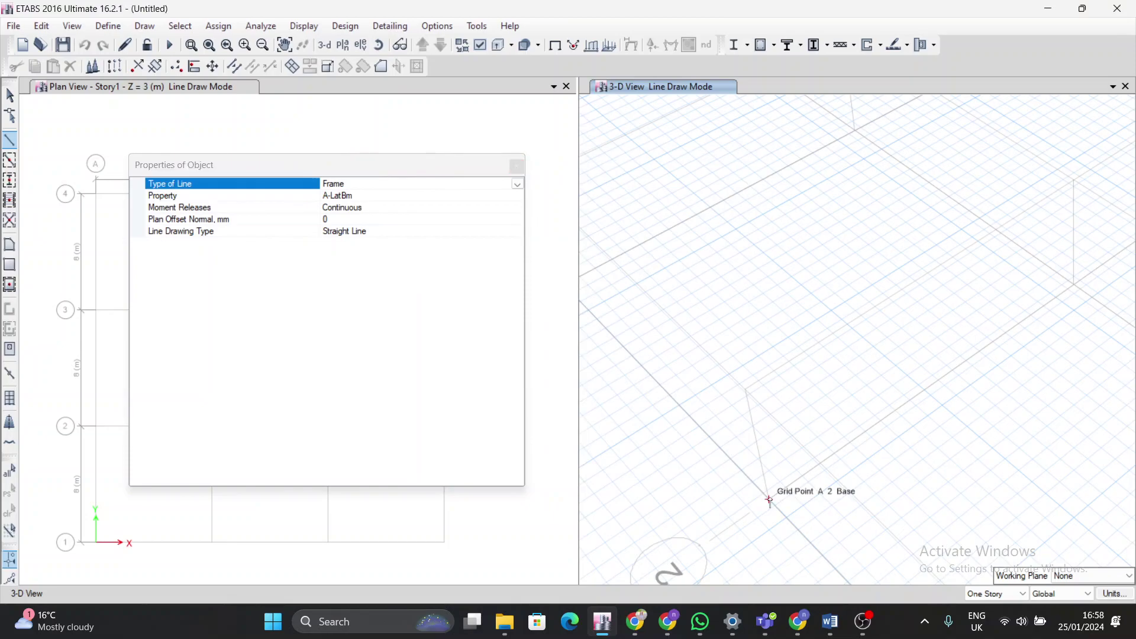
left_click(745, 391)
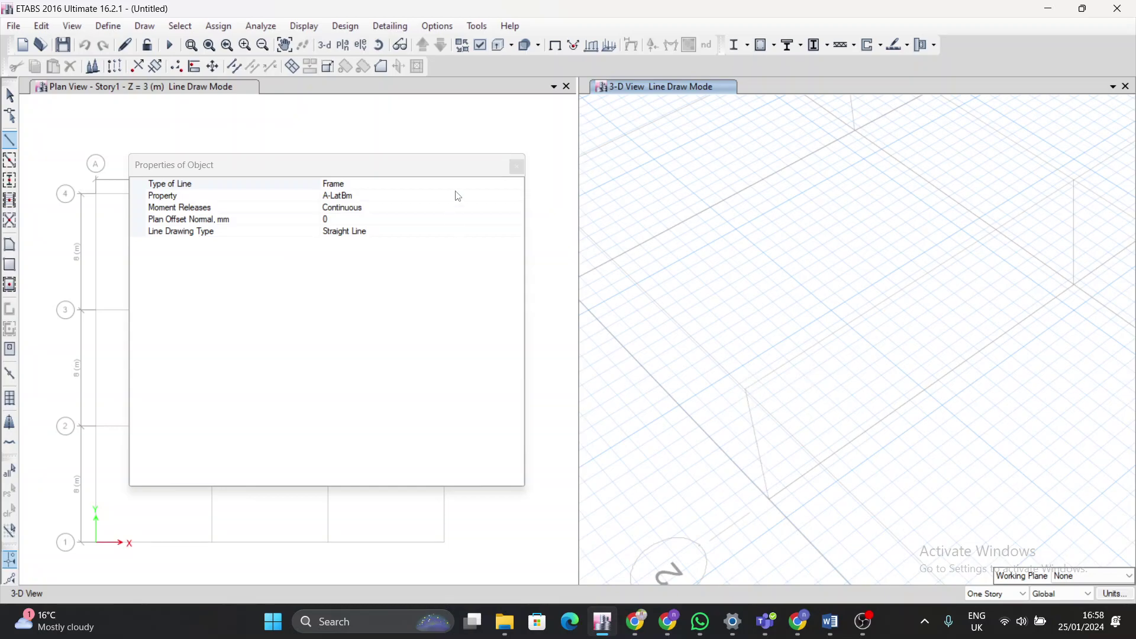
left_click(517, 168)
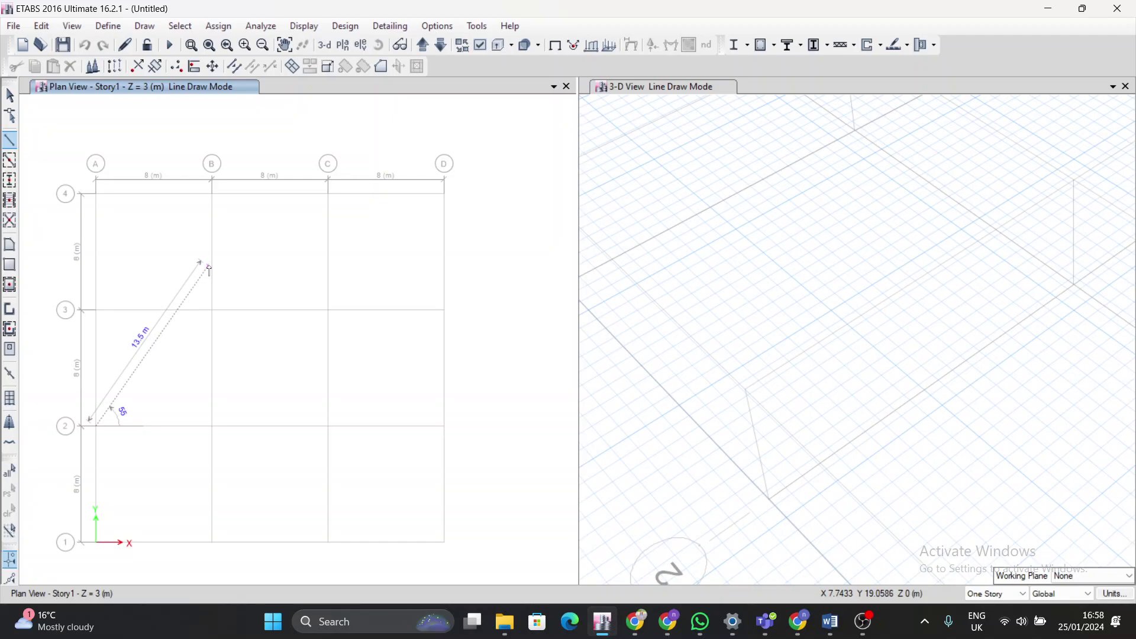
key("Escape")
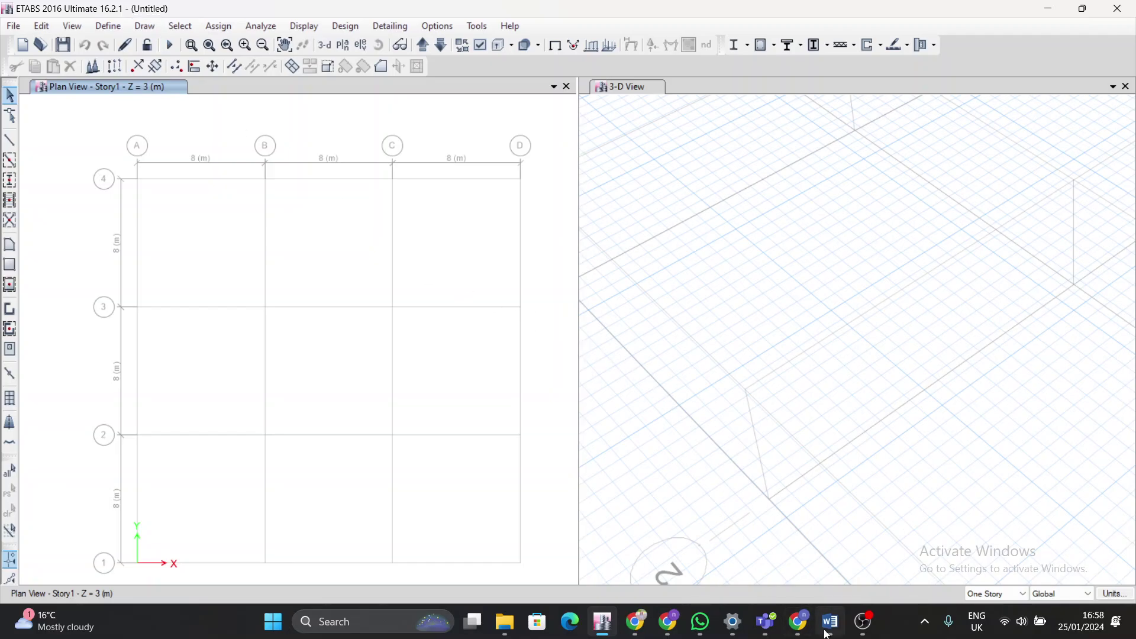
Step: Switch to Word, examine the Draw member item and the Assign branch's load types in the Document1 diagram, and return to ETABS
mouse_move(831, 621)
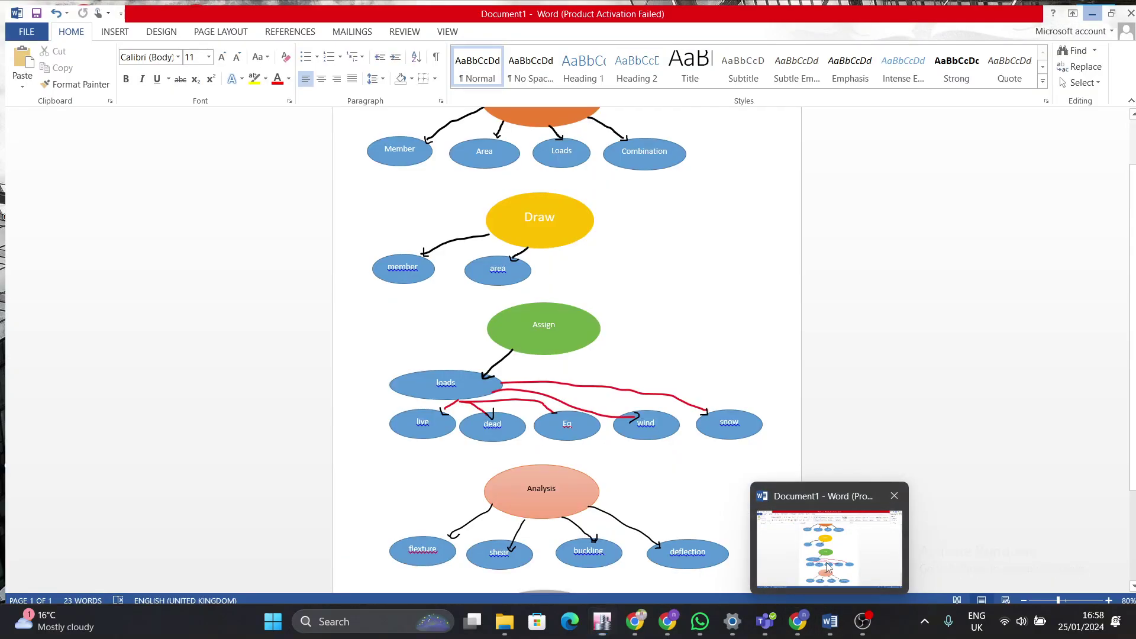
left_click(827, 566)
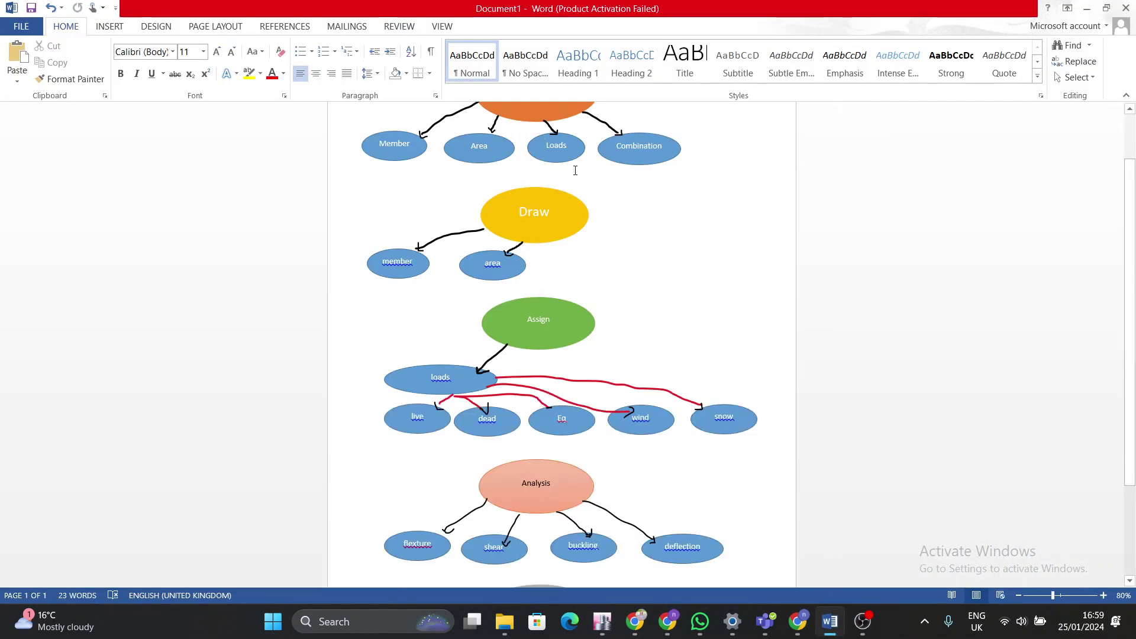
double_click(397, 262)
left_click(657, 281)
scroll(547, 374, "down", 1)
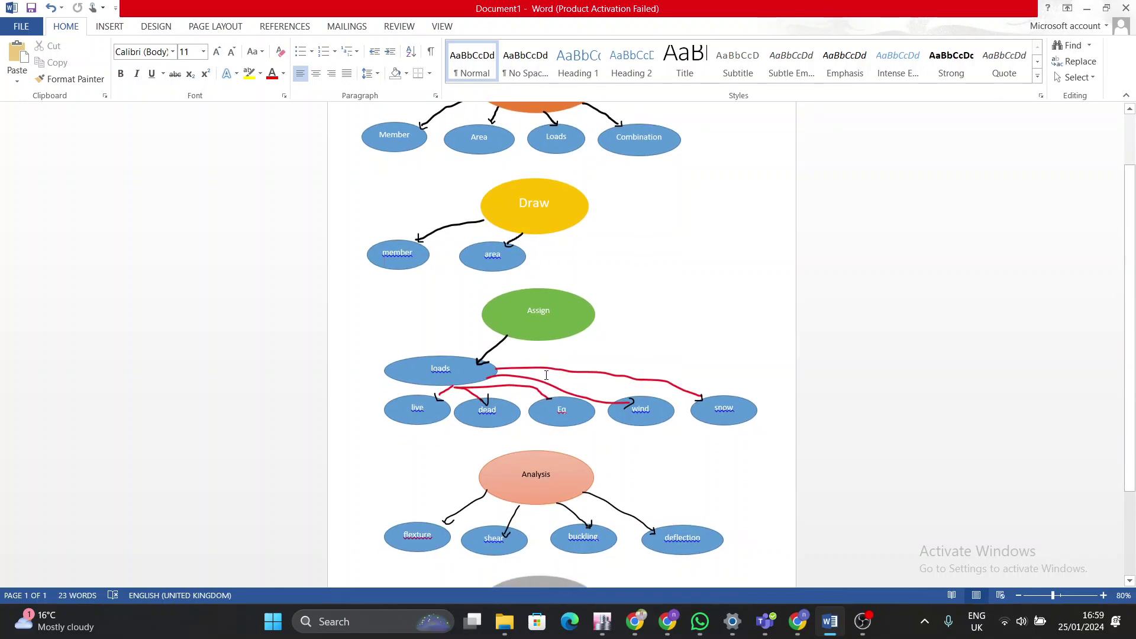
scroll(547, 375, "up", 2, "ctrl")
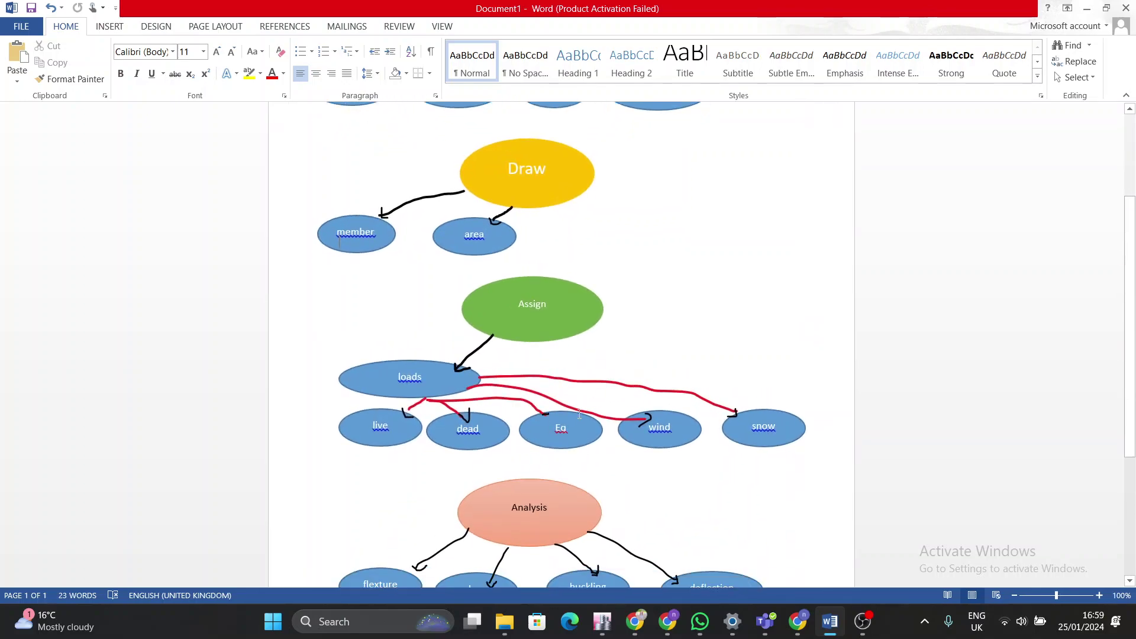
scroll(402, 356, "up", 2, "ctrl")
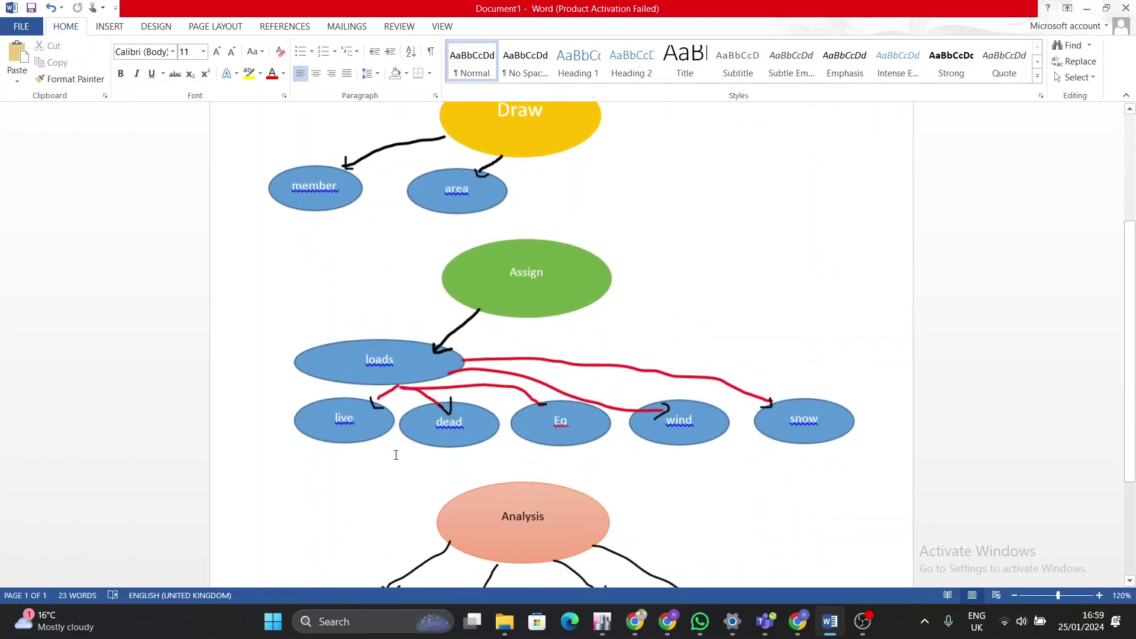
scroll(380, 426, "down", 1)
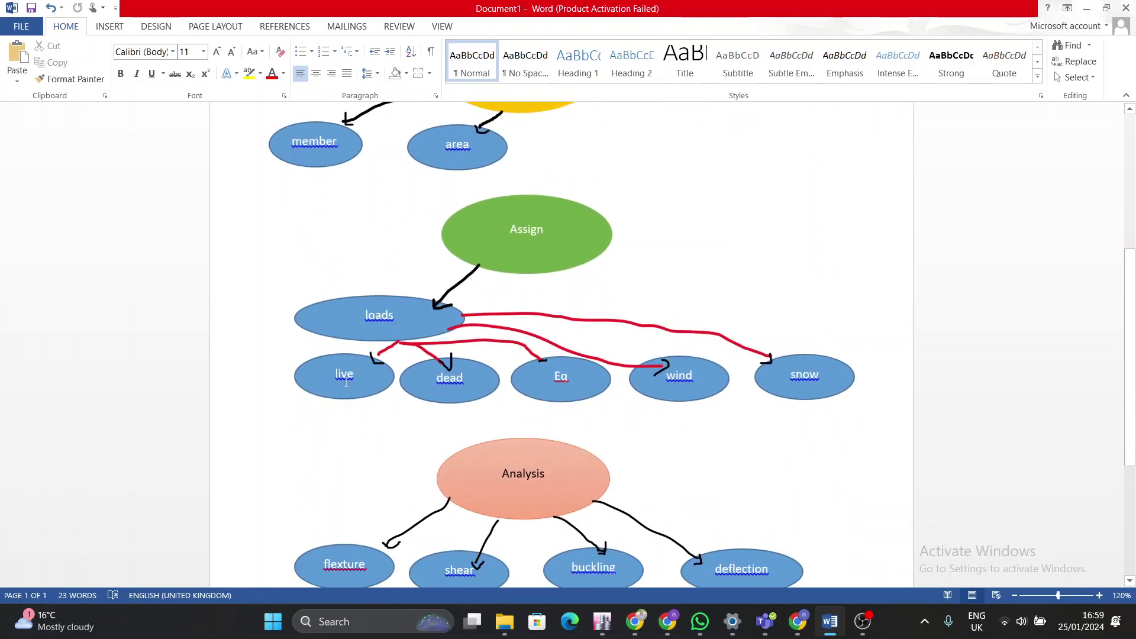
left_click_drag(337, 374, 363, 378)
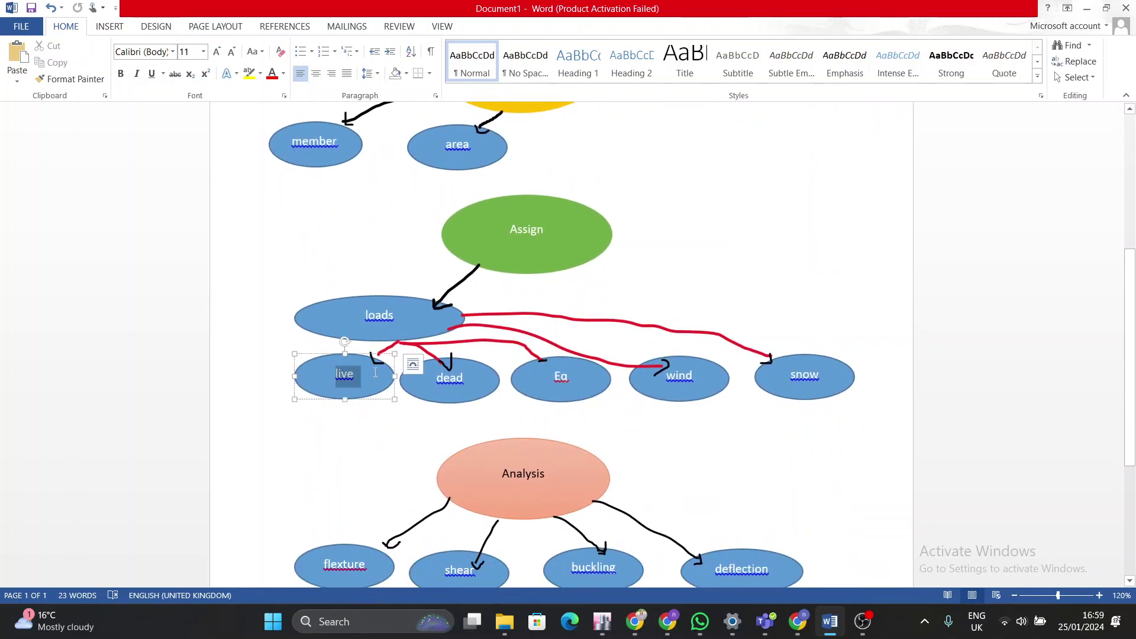
left_click(441, 429)
left_click_drag(438, 383, 469, 384)
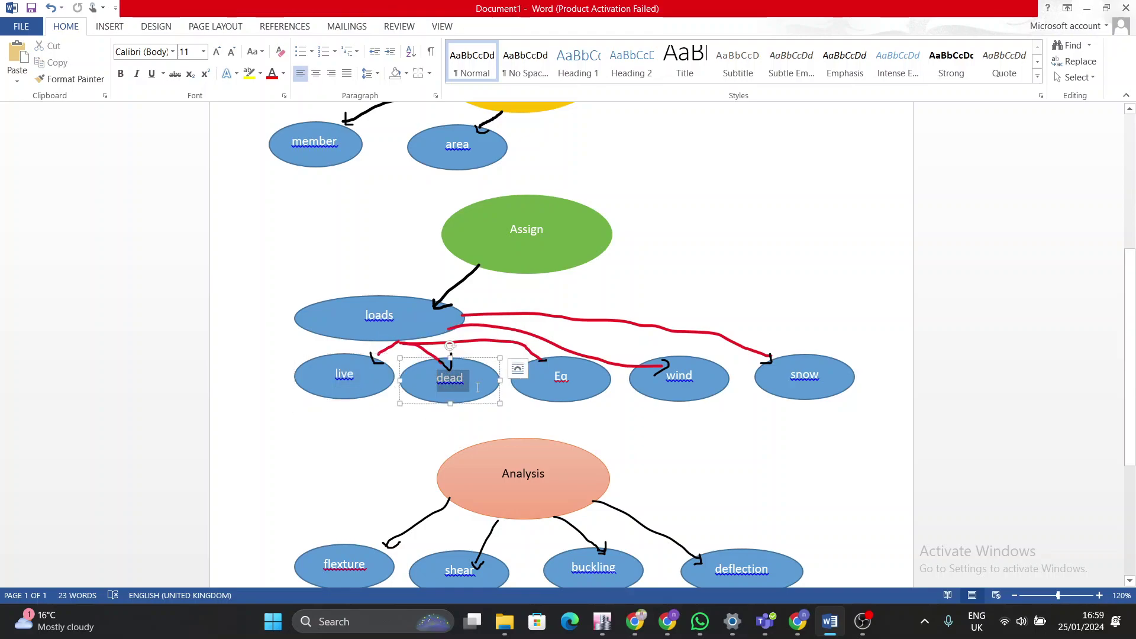
left_click(555, 382)
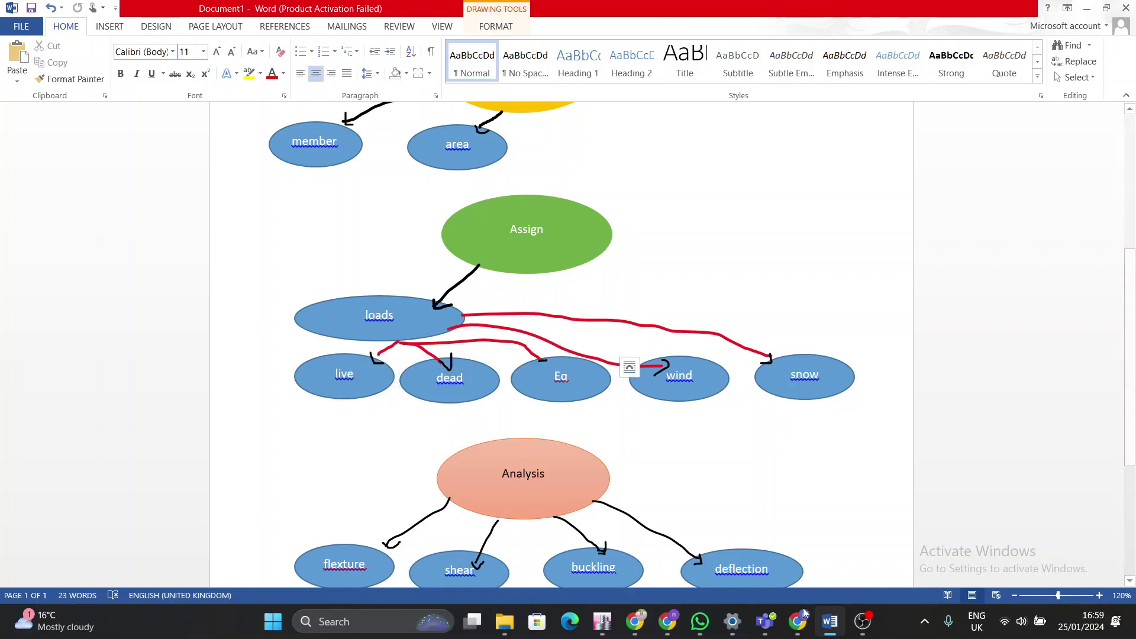
left_click(602, 622)
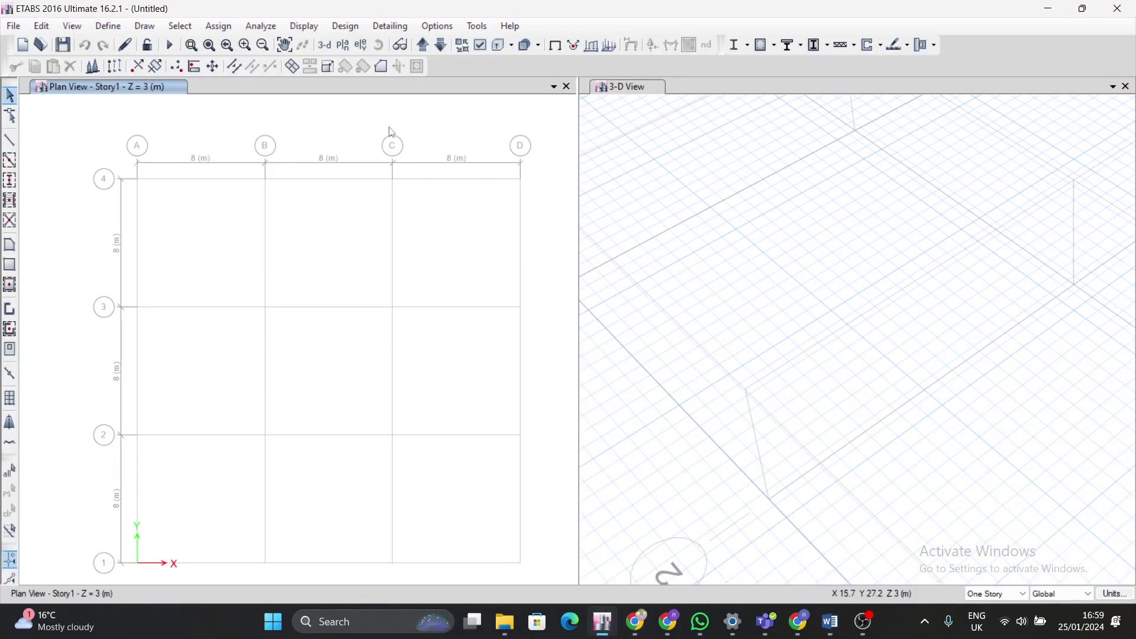
Step: Examine the frame load and shell load types available for assignment
left_click(214, 26)
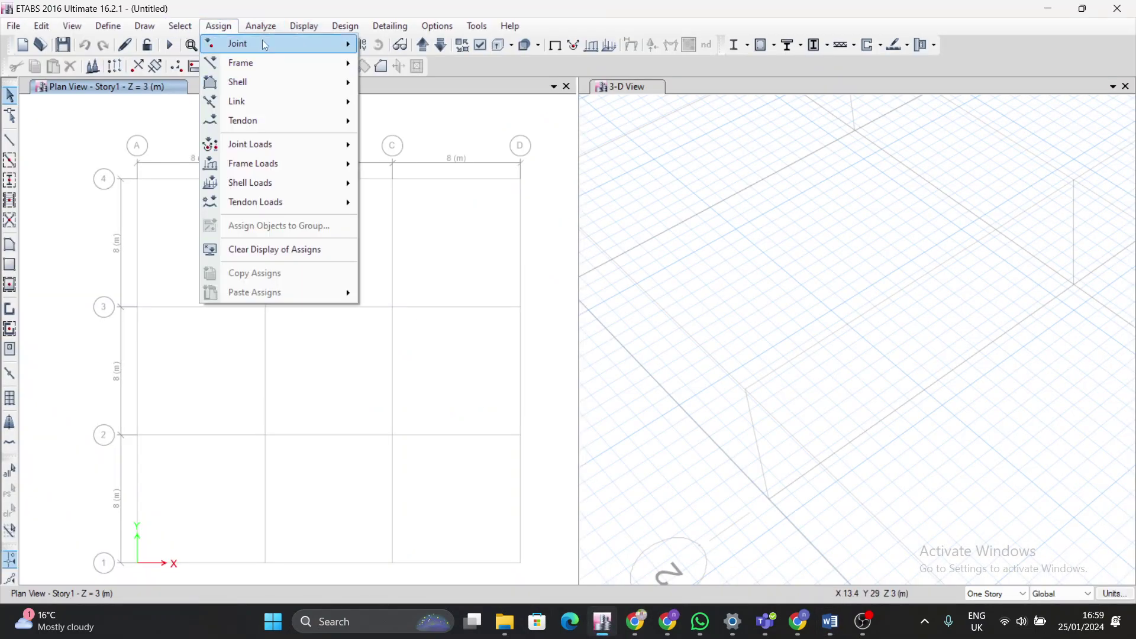
mouse_move(274, 163)
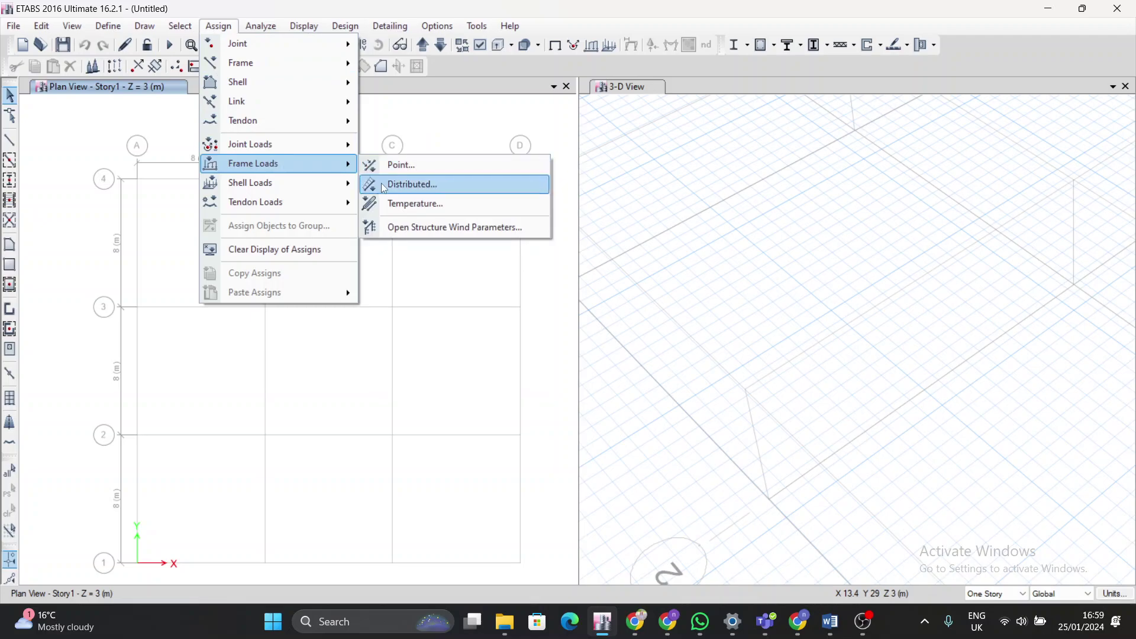
mouse_move(328, 183)
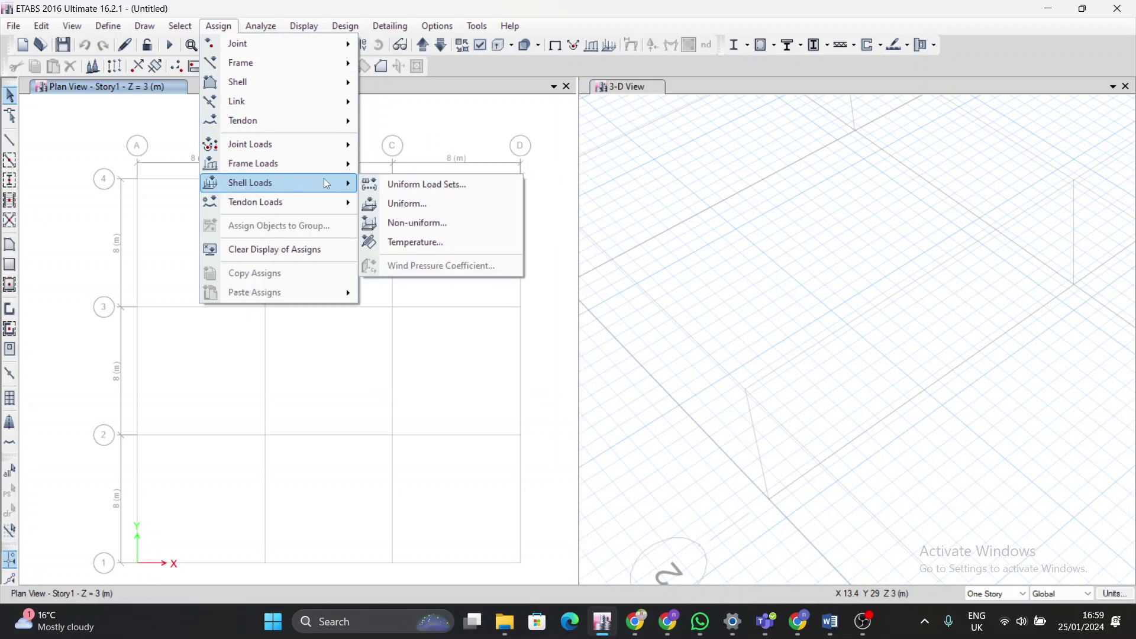
left_click(273, 30)
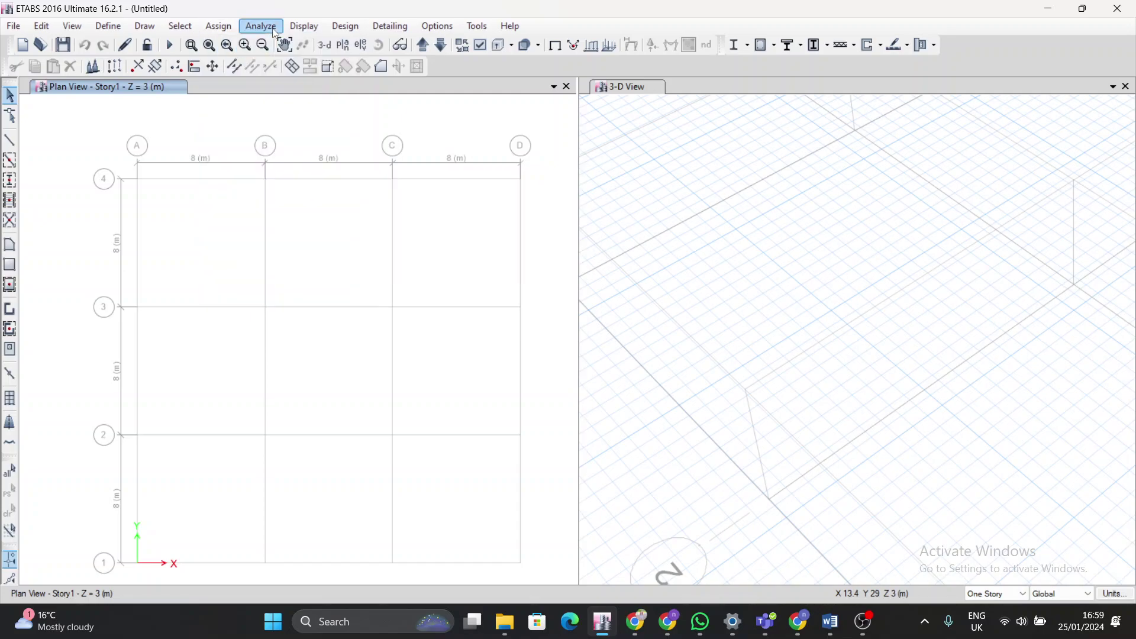
Step: Assign joint restraints with Translation X, Y and Z fixed and all rotations free, and make the 3-D view active
left_click(229, 31)
mouse_move(242, 42)
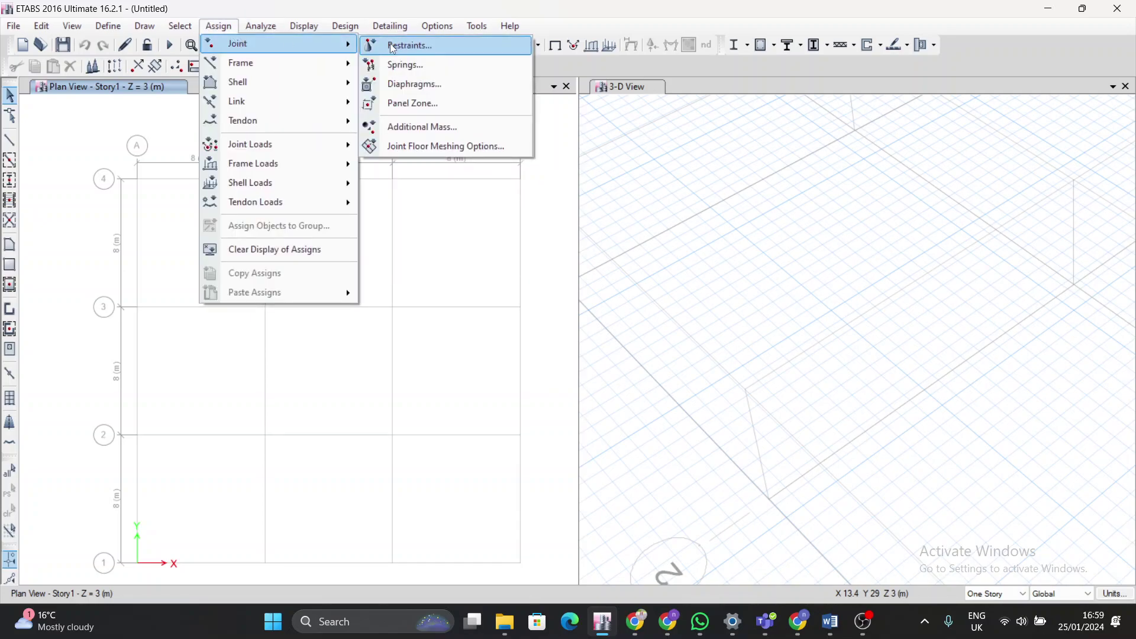
left_click(408, 46)
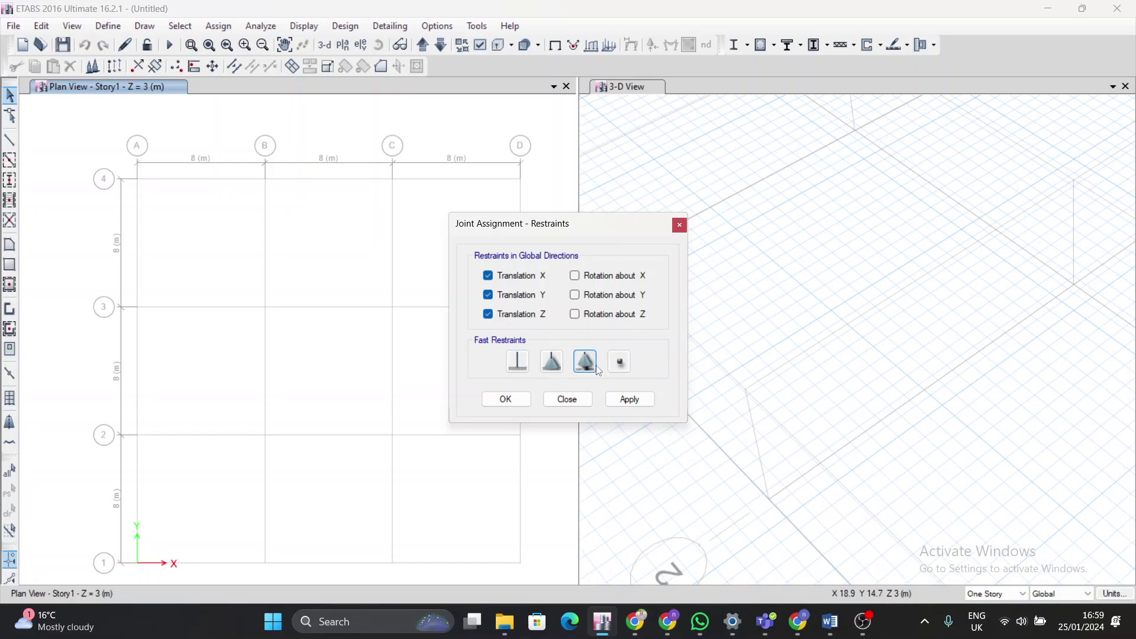
left_click(506, 399)
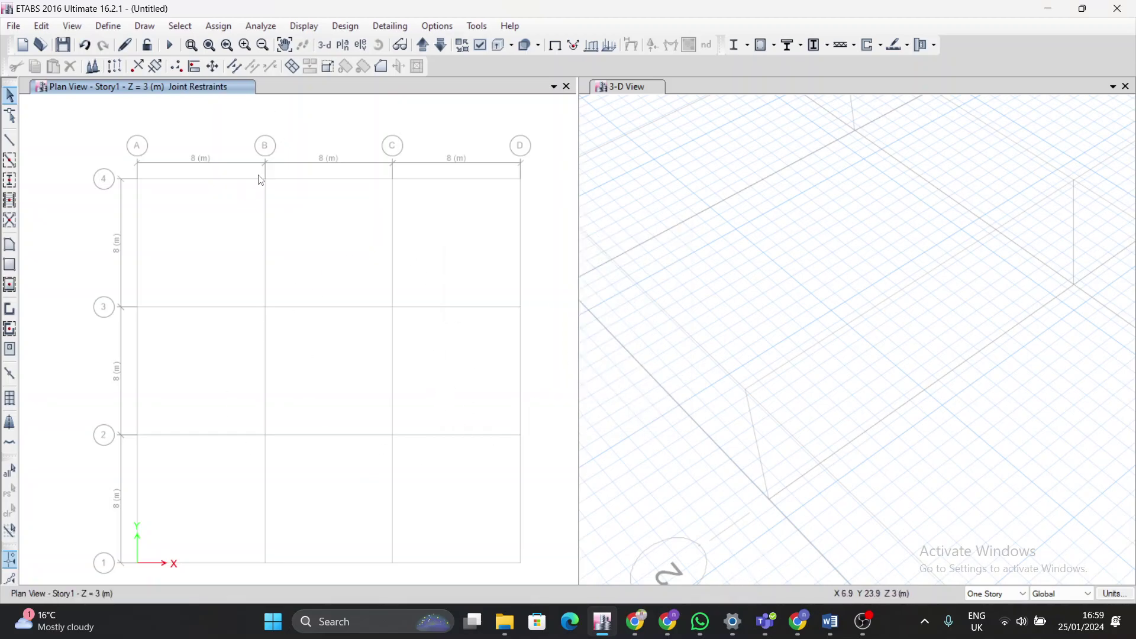
left_click(795, 507)
left_click_drag(794, 504, 797, 517)
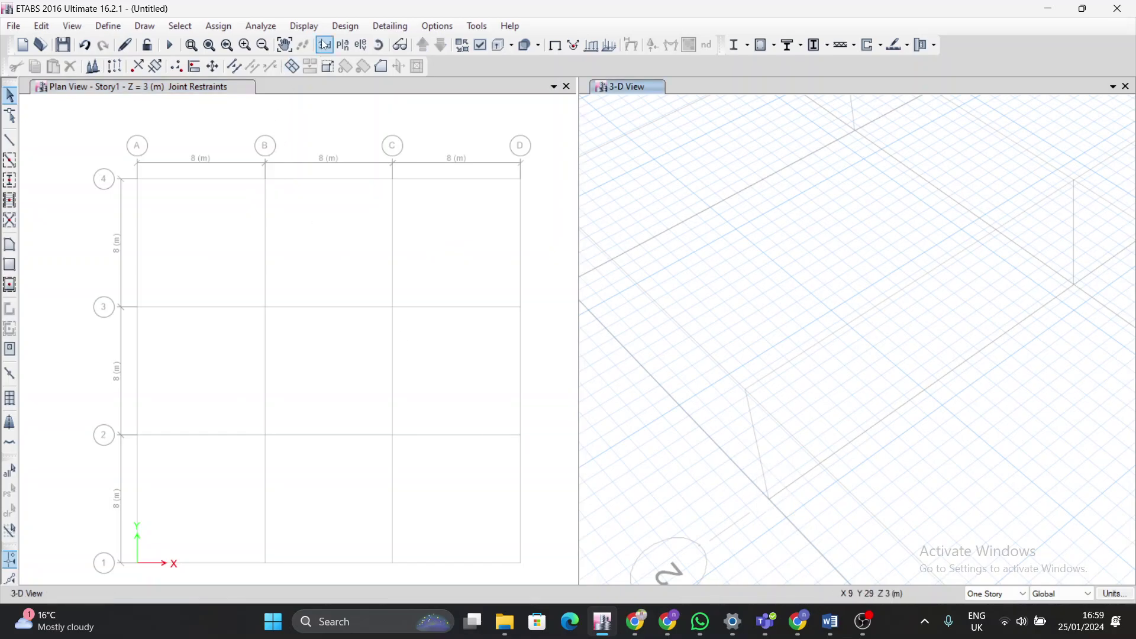
Step: Switch to Word and examine the Draw, Assign and Analysis branches of the Document1 diagram, including the live, dead, Eq, wind and snow loads
left_click(836, 631)
scroll(379, 390, "down", 2)
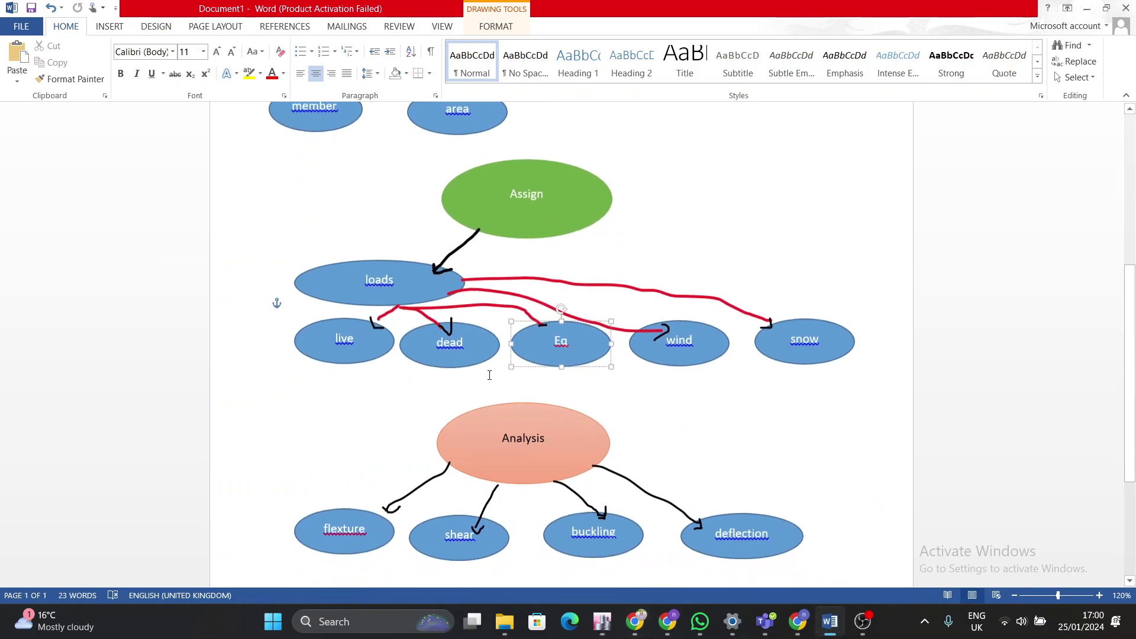
left_click(379, 389)
scroll(594, 411, "down", 2)
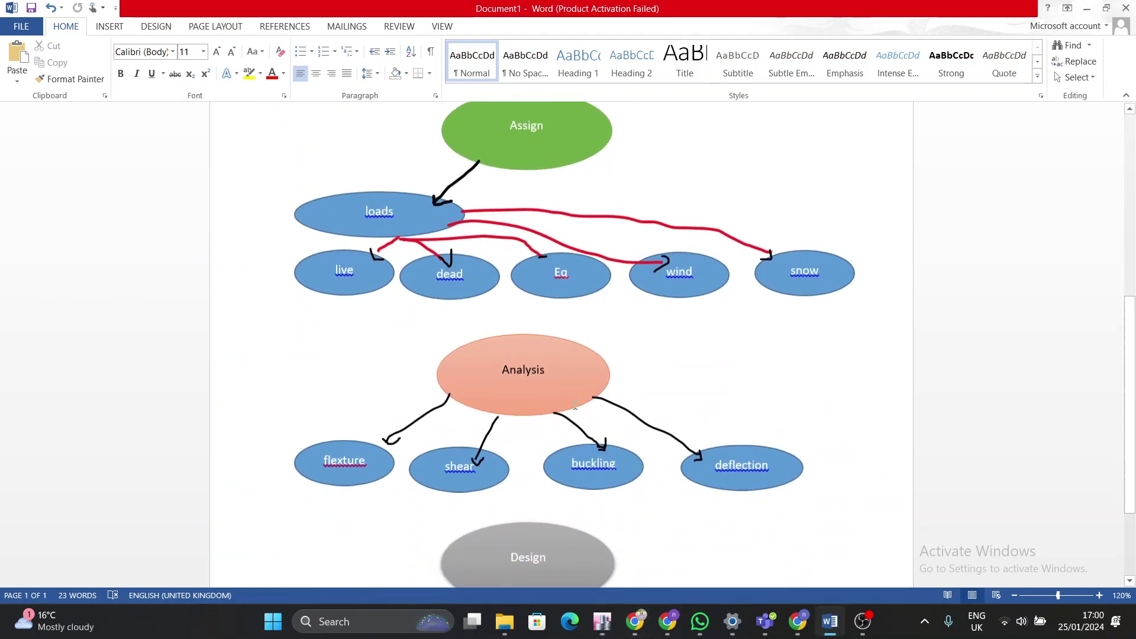
double_click(344, 270)
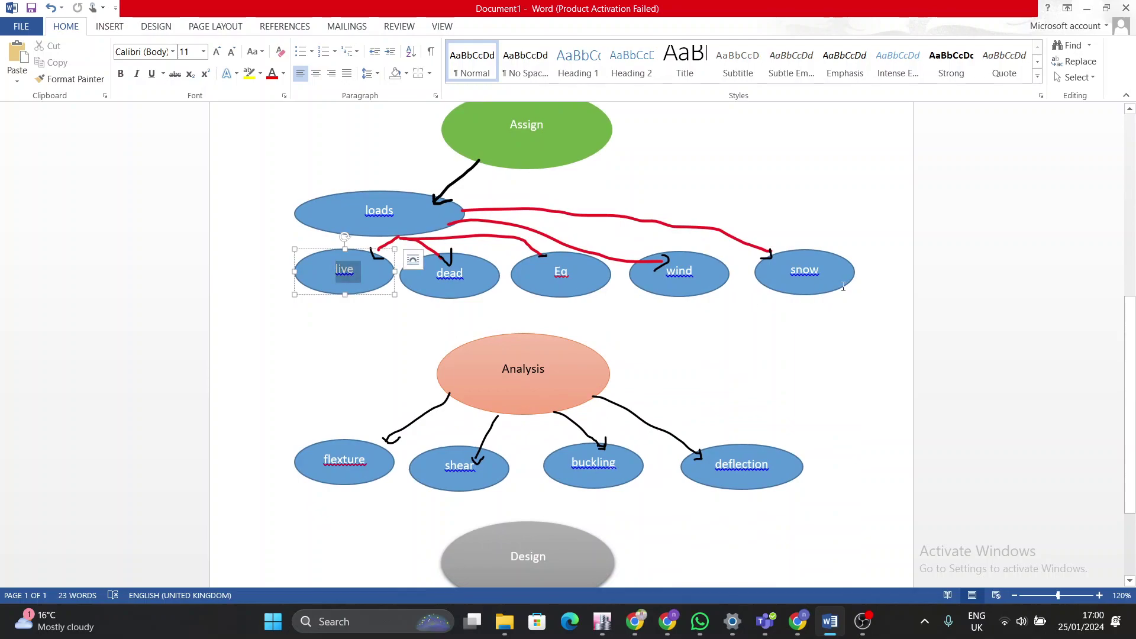
left_click(742, 326)
scroll(742, 327, "up", 7)
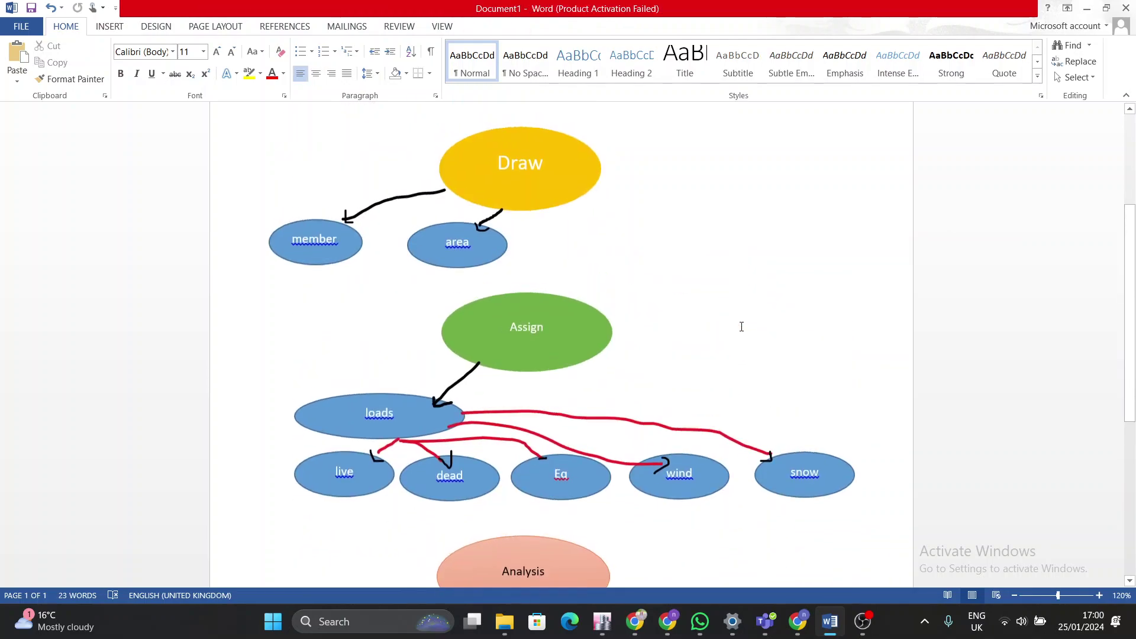
scroll(742, 327, "up", 5)
scroll(741, 327, "down", 5)
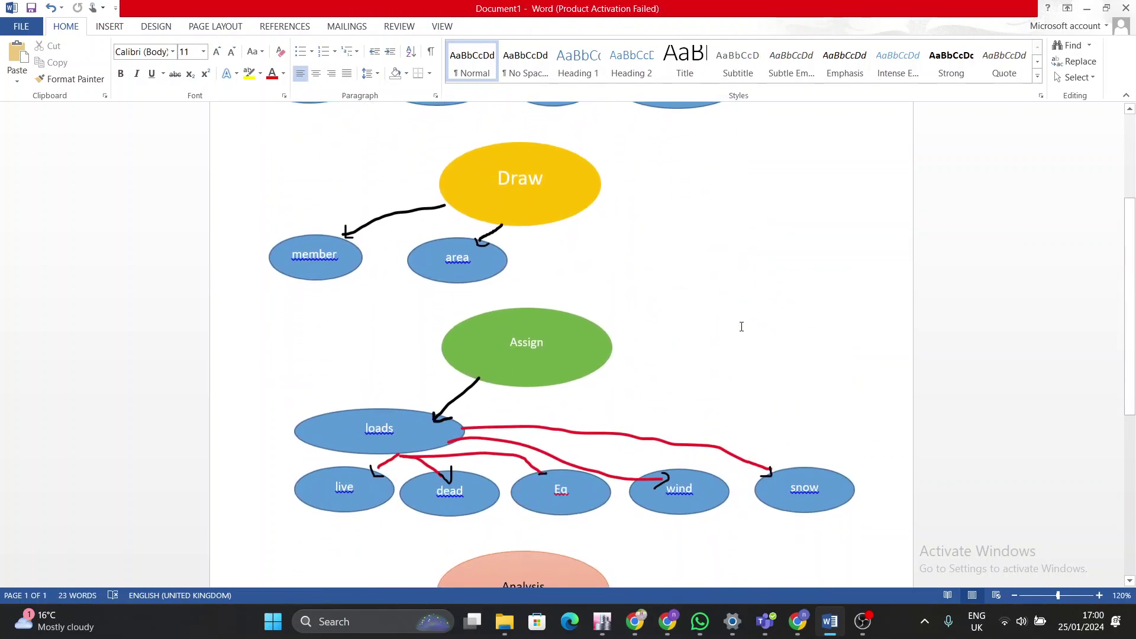
scroll(741, 326, "down", 2)
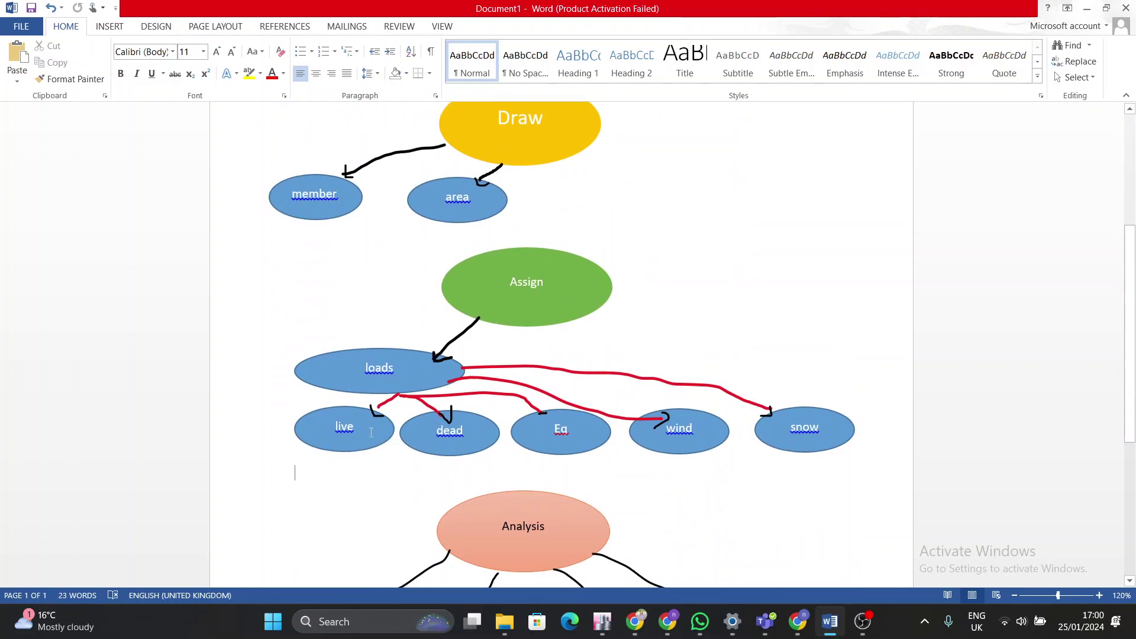
double_click(344, 426)
left_click(705, 507)
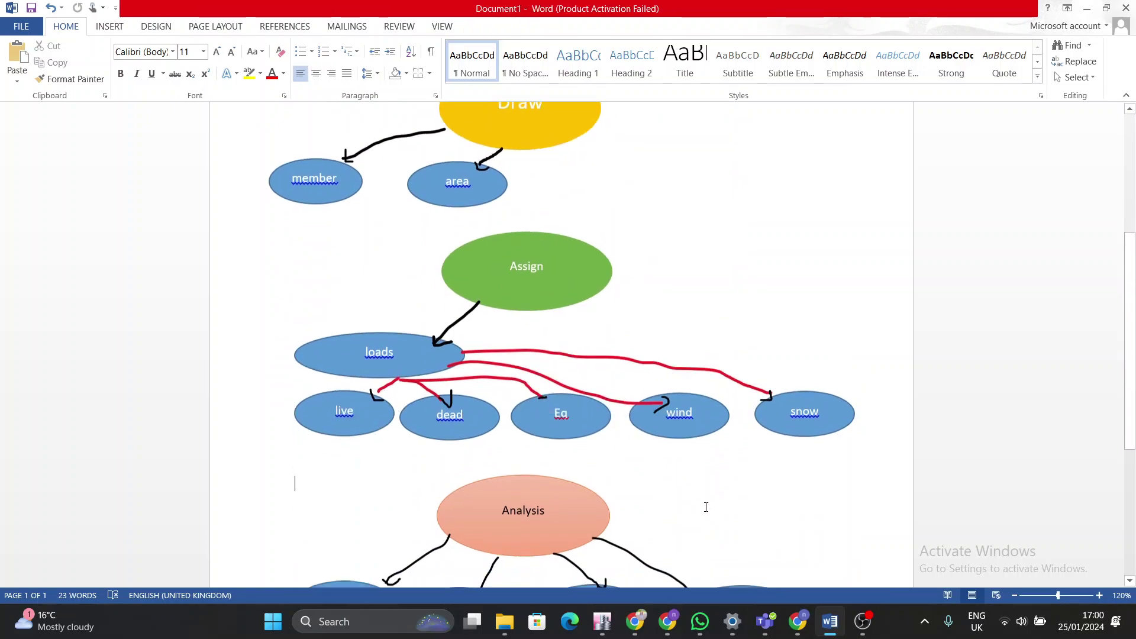
scroll(705, 507, "down", 7)
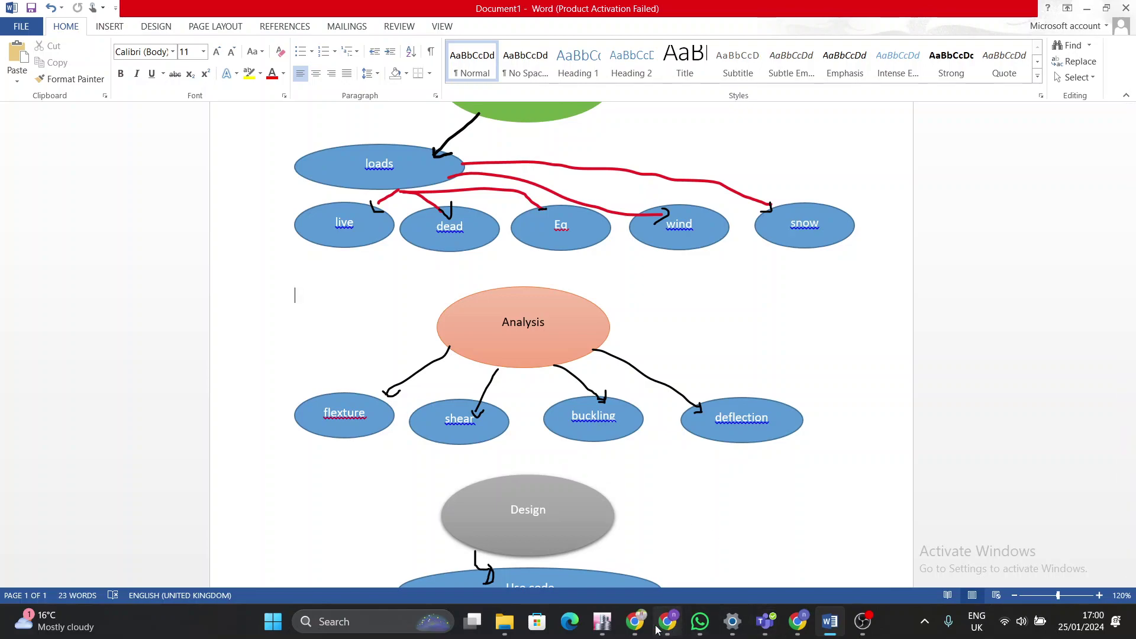
Step: Switch back to ETABS and examine the available analysis commands, including Run Analysis, without starting one
left_click(603, 621)
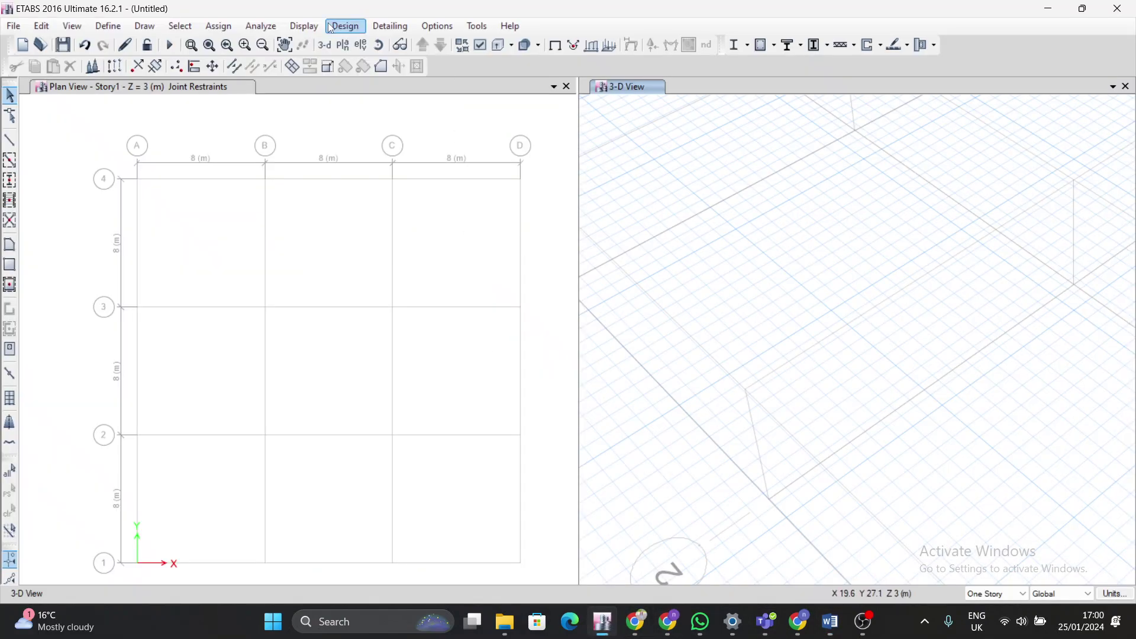
left_click(261, 26)
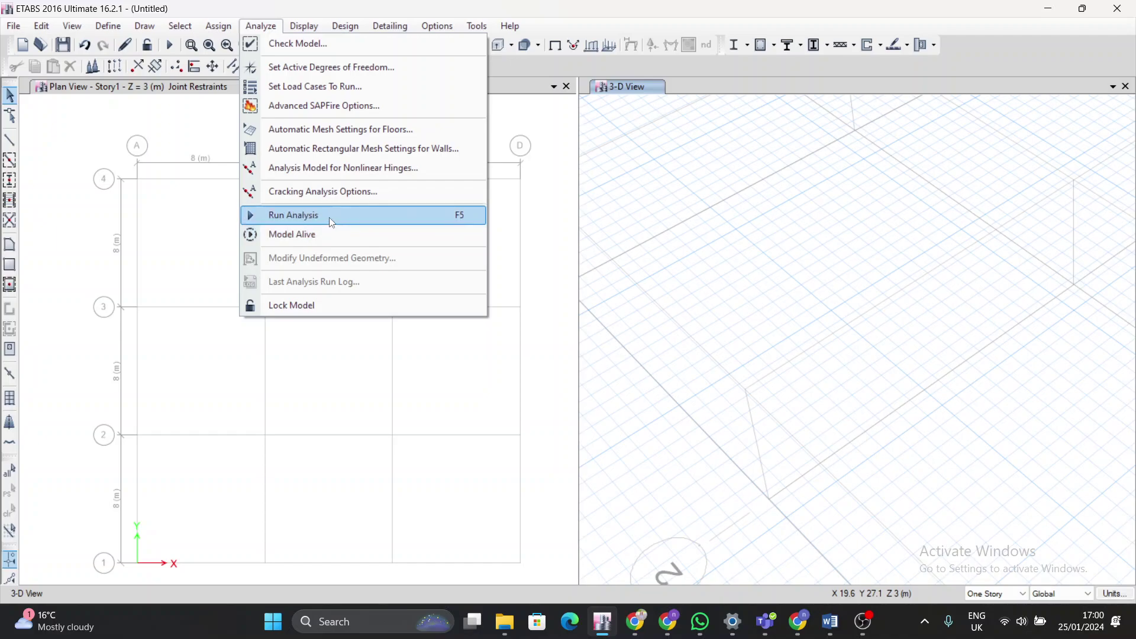
left_click(581, 232)
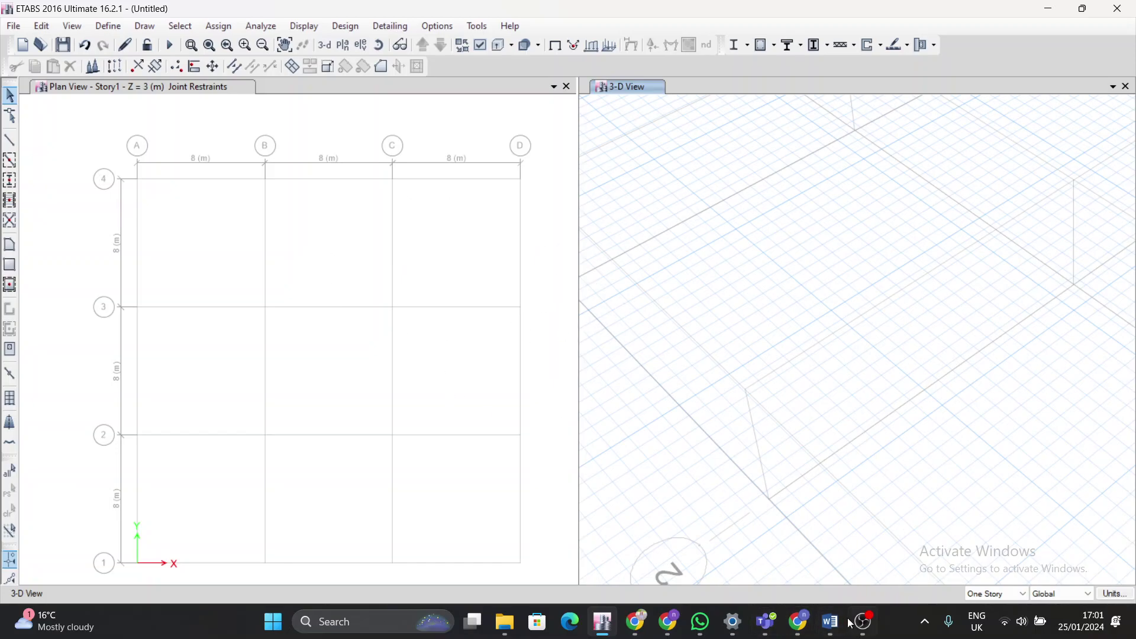
Step: Switch to Word and examine the flexture, shear, buckling and deflection items under Analysis and the Design branch below them
left_click(830, 621)
scroll(634, 443, "down", 3)
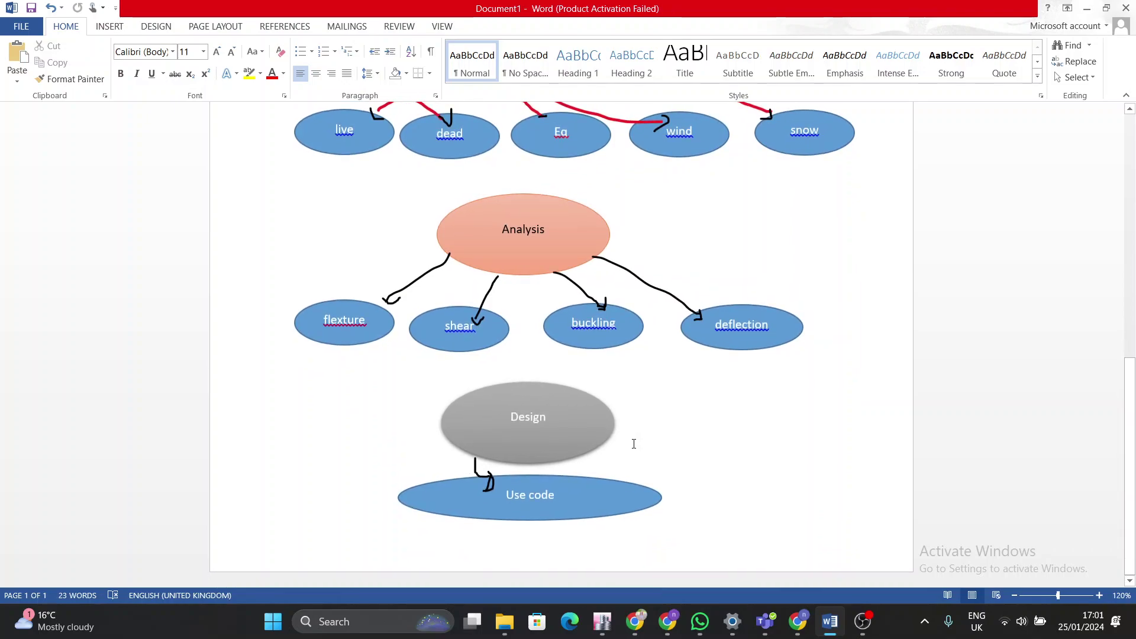
left_click(323, 332)
left_click_drag(324, 332, 568, 332)
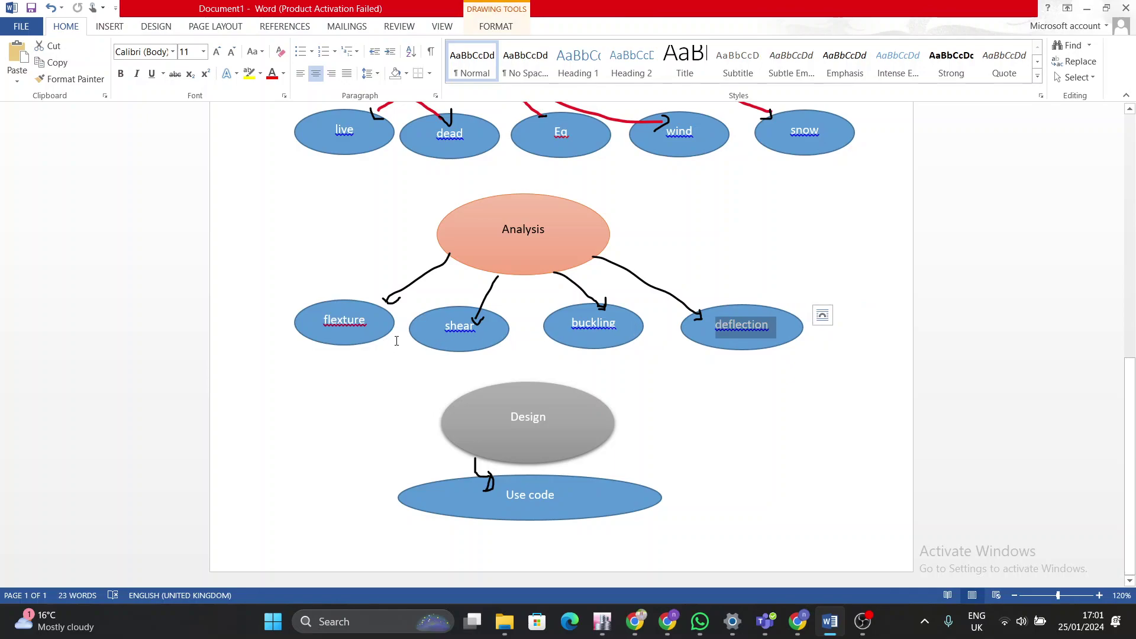
left_click_drag(325, 332, 552, 347)
left_click(721, 395)
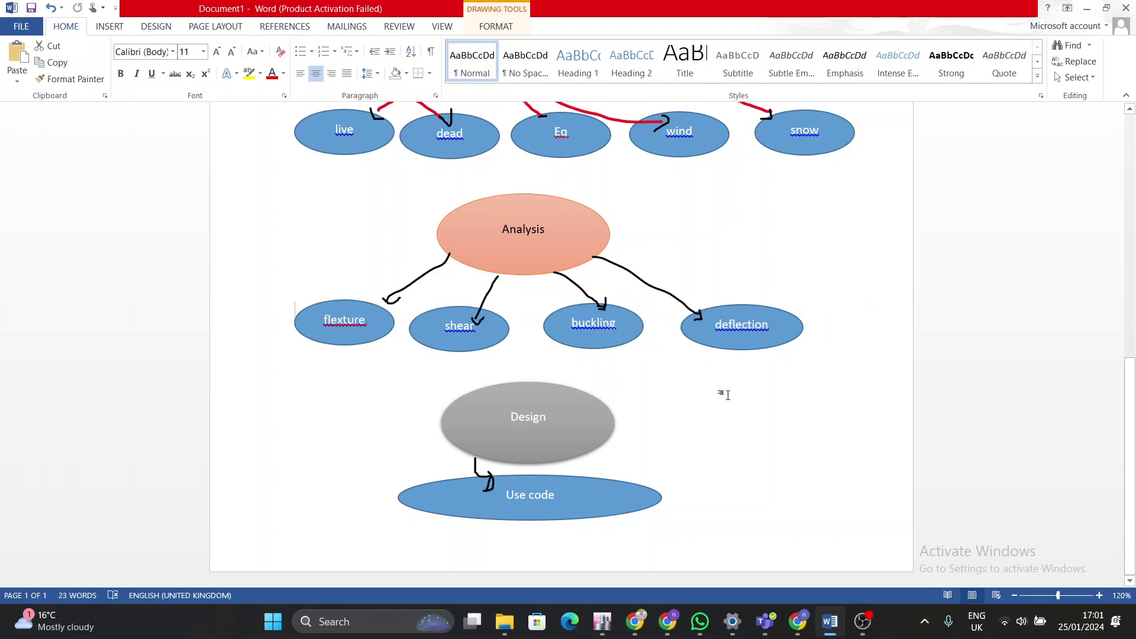